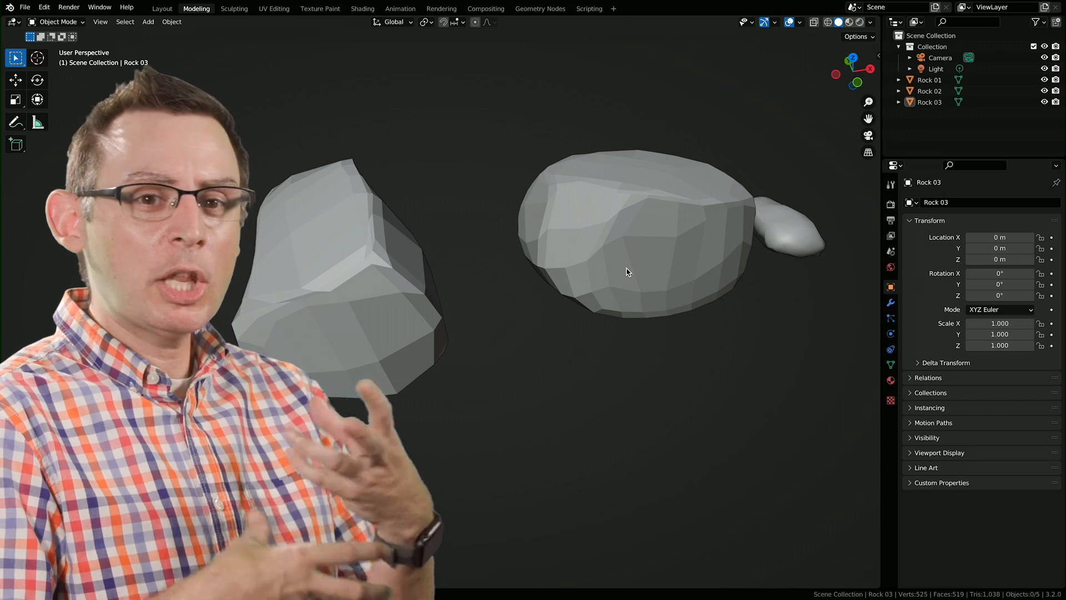
- Move Rock 01, Rock 02 and Rock 03 into a new collection named Rocks
middle_drag(626, 268, 538, 275)
right_click(912, 131)
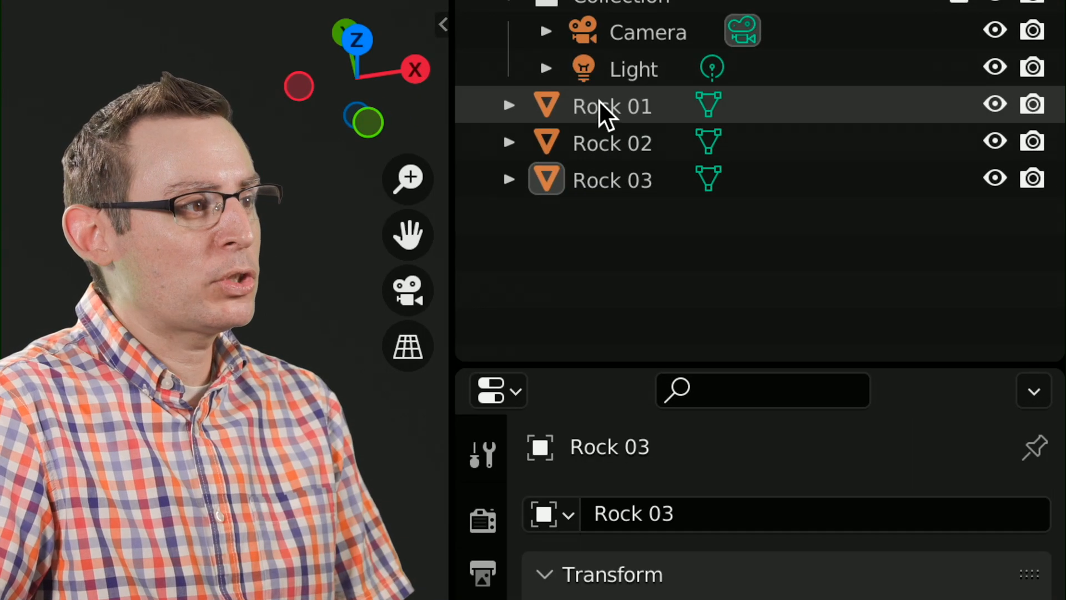
click(599, 100)
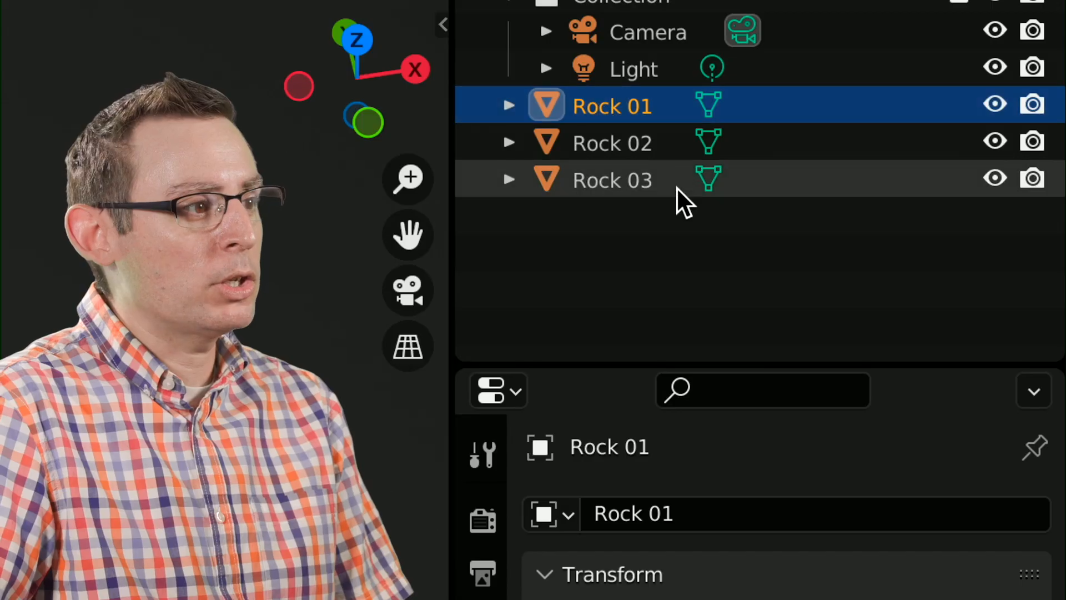
shift+click(676, 184)
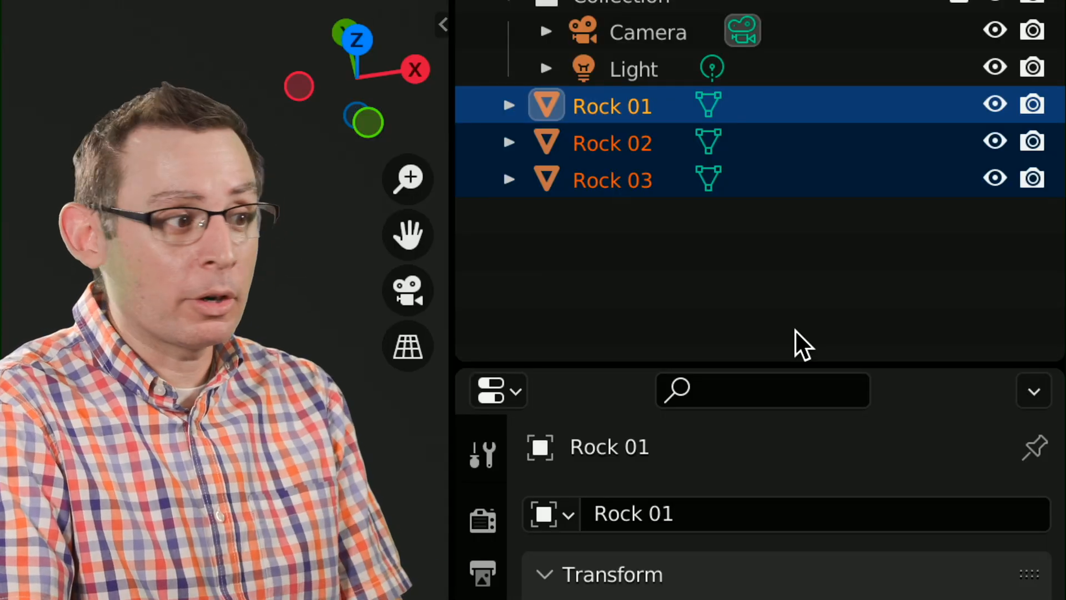
key(m)
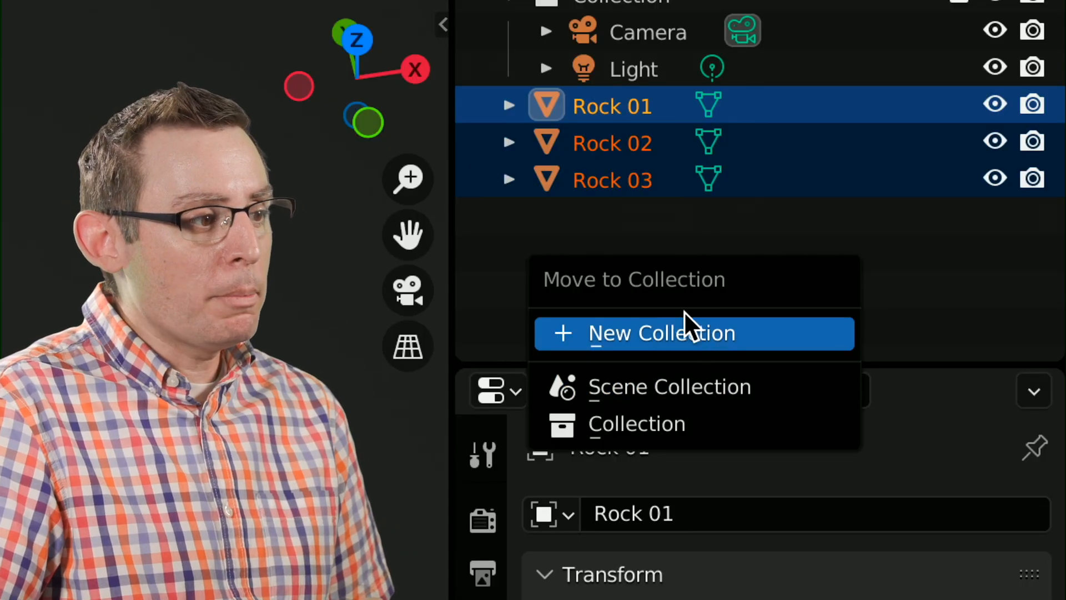
click(659, 340)
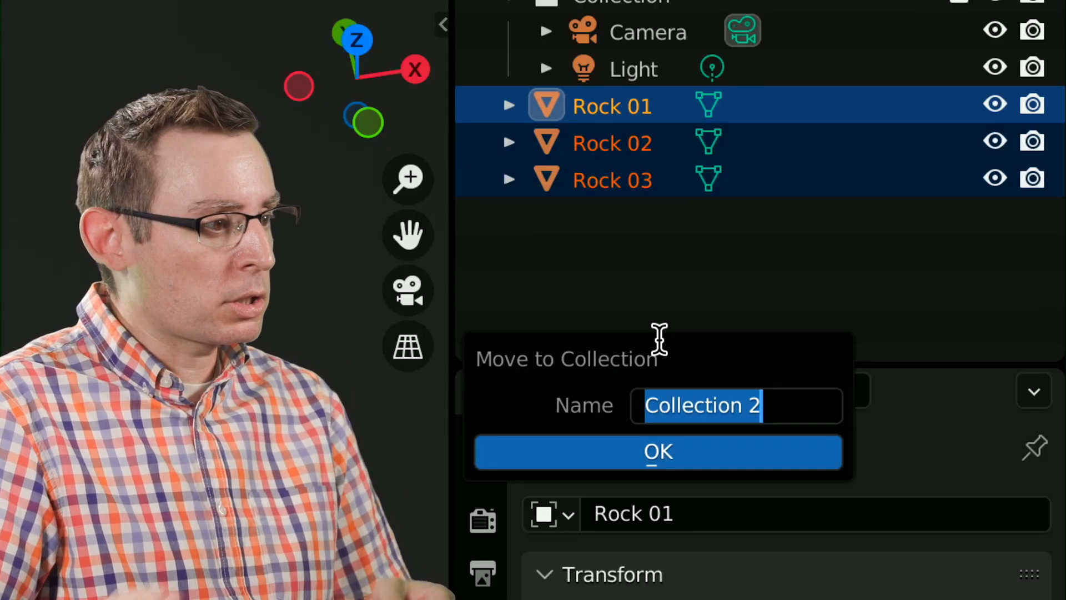
text(R)
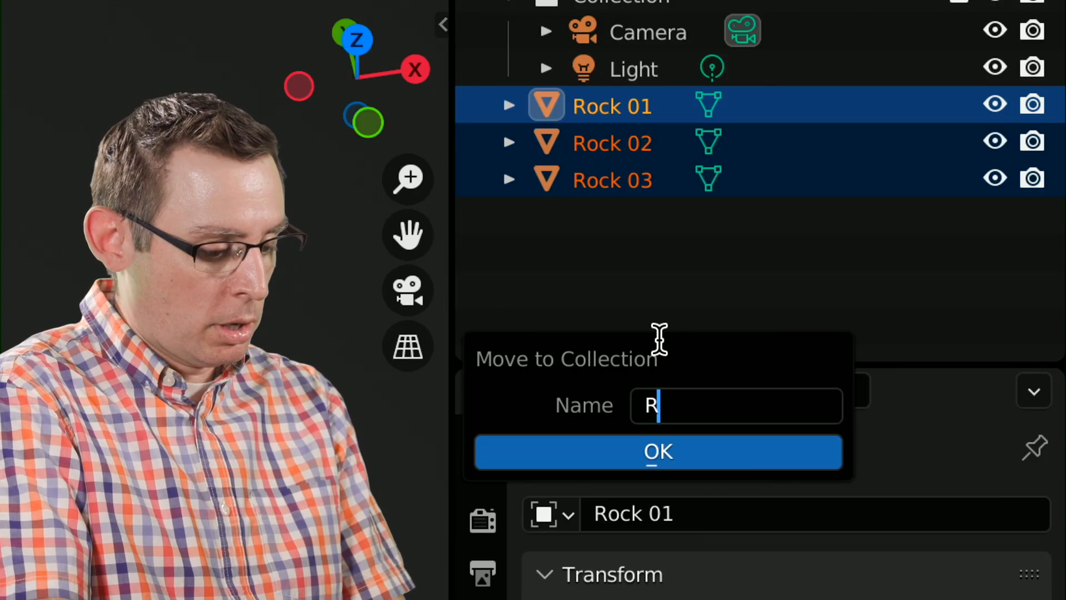
text(ocks)
key(Return)
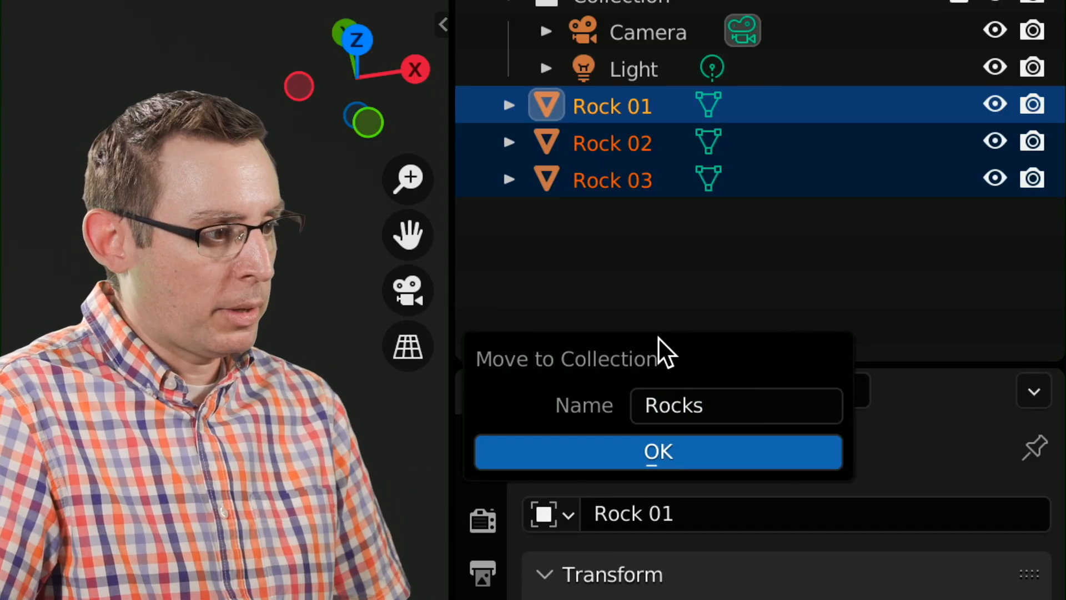
click(680, 456)
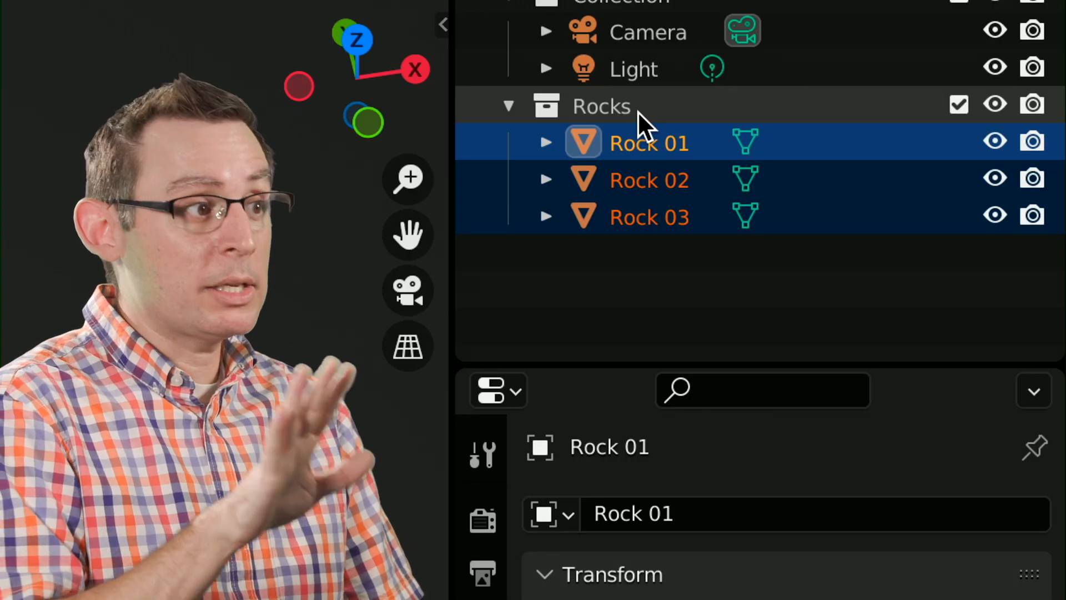
- Check the Rocks collection's grouping by selecting individual rocks and turning the collection's viewport visibility off and on
click(658, 151)
click(677, 184)
click(993, 105)
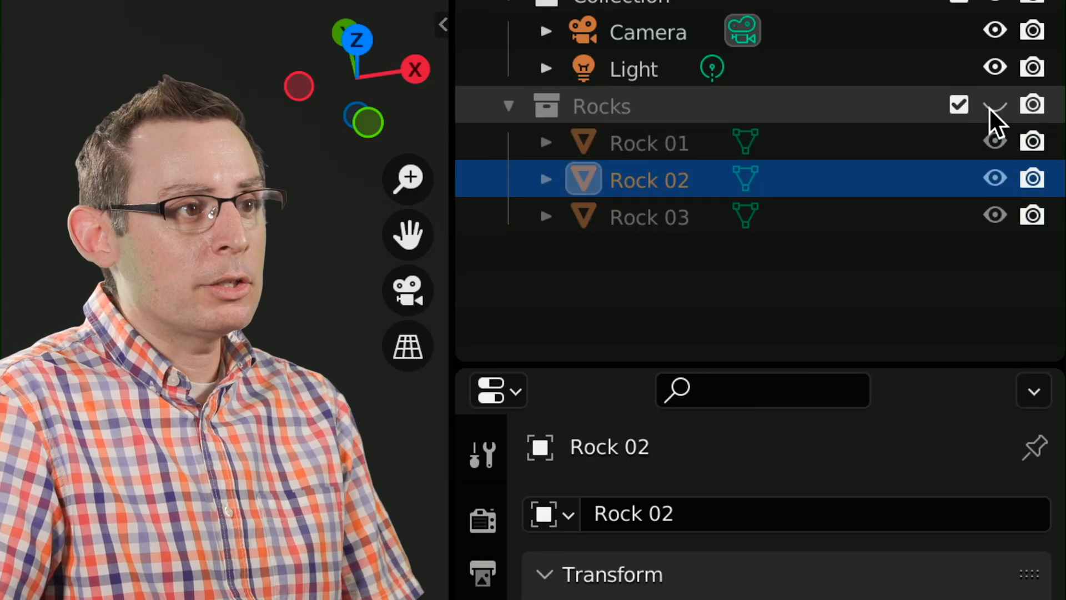
click(991, 111)
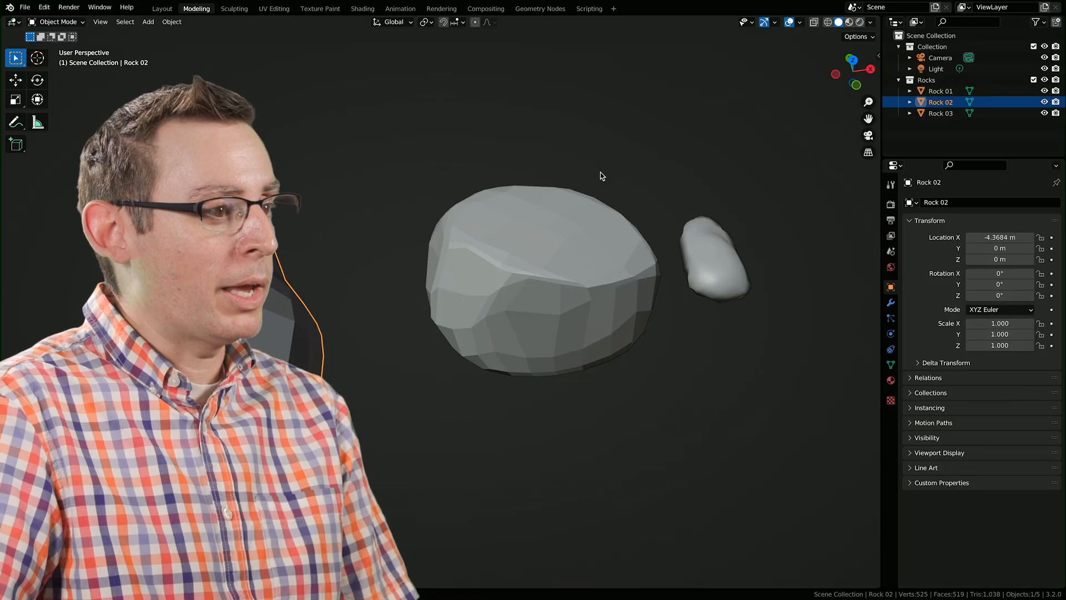
- Save rock_01.blend and open the recently used file containing the forge building
middle_drag(593, 176, 610, 186)
key(ctrl+s)
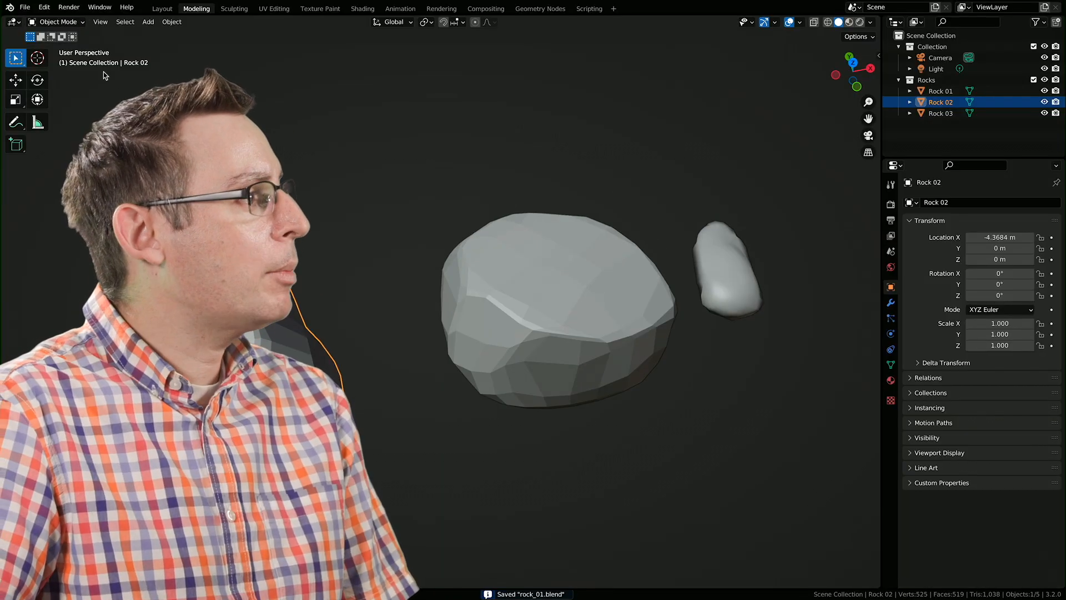
click(28, 9)
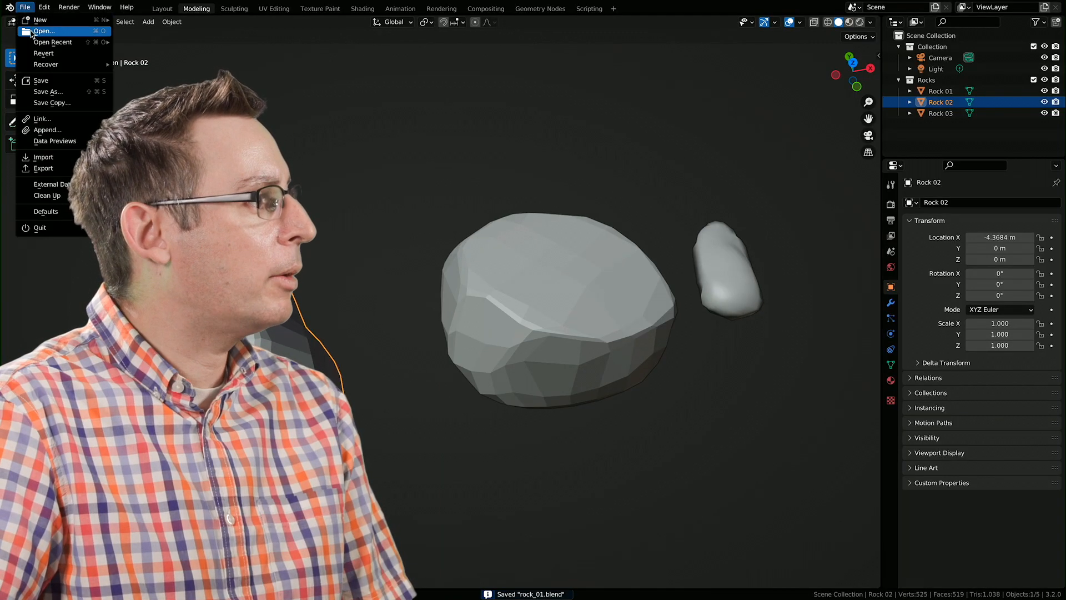
mouse_move(56, 43)
click(138, 55)
middle_drag(486, 245, 515, 302)
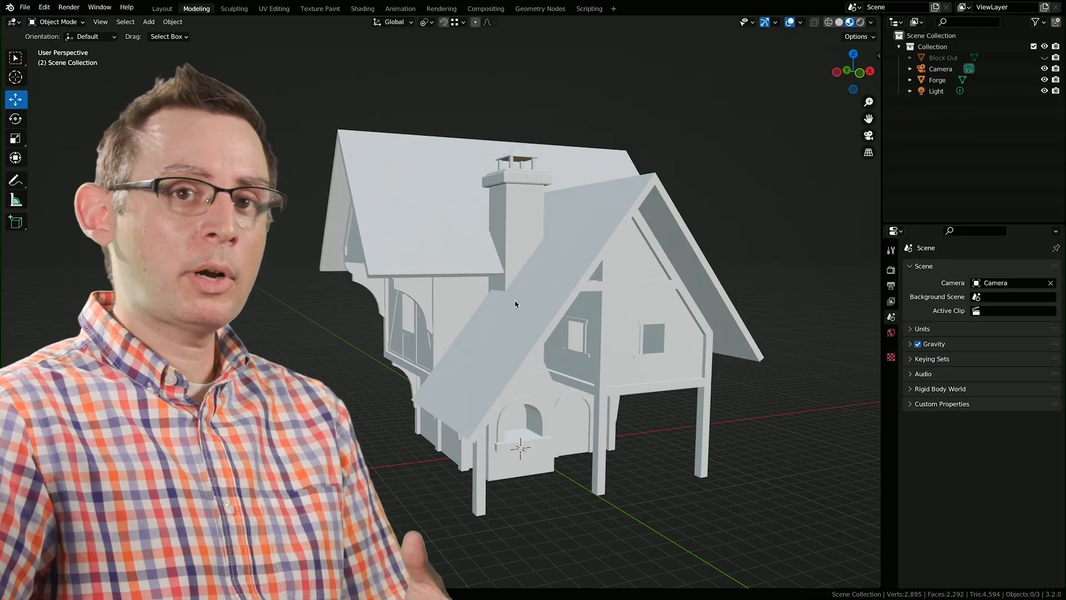
middle_drag(508, 296, 530, 277)
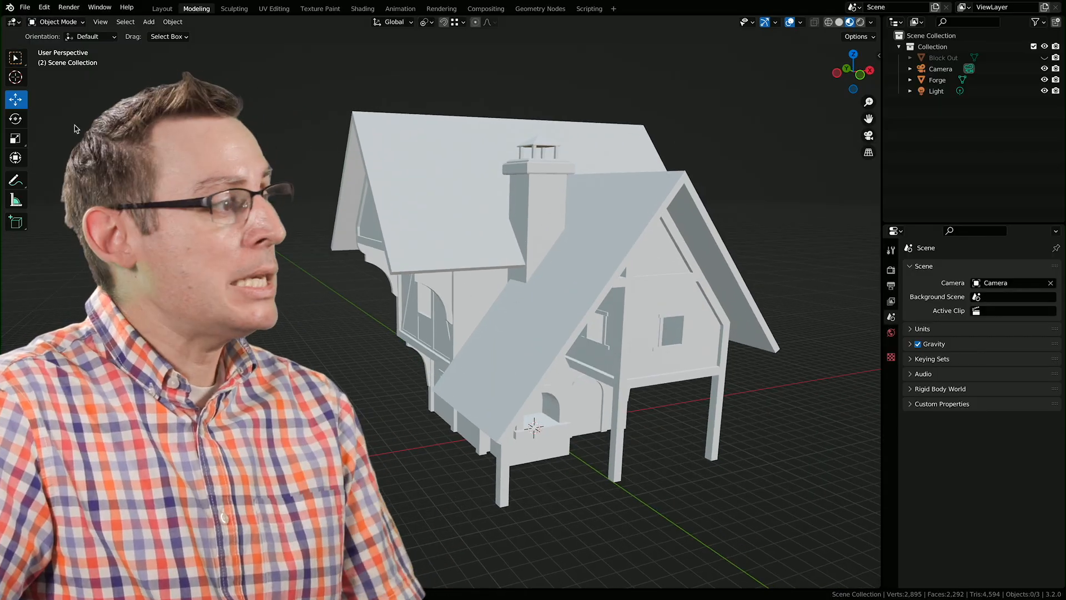
- Append the Rocks collection from rock_01.blend on the Desktop into the forge scene
click(25, 7)
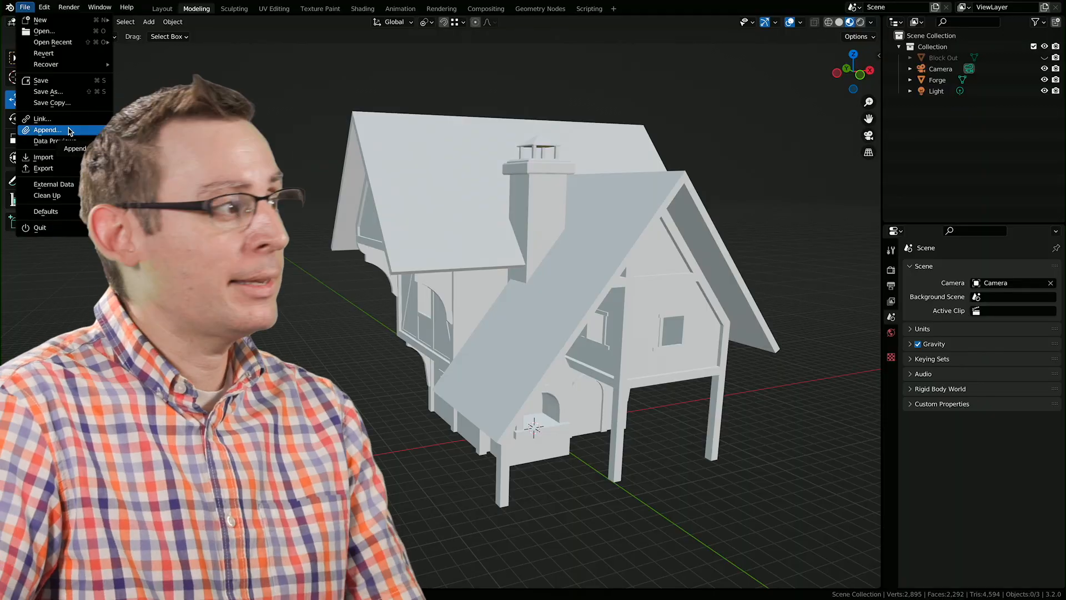
click(69, 129)
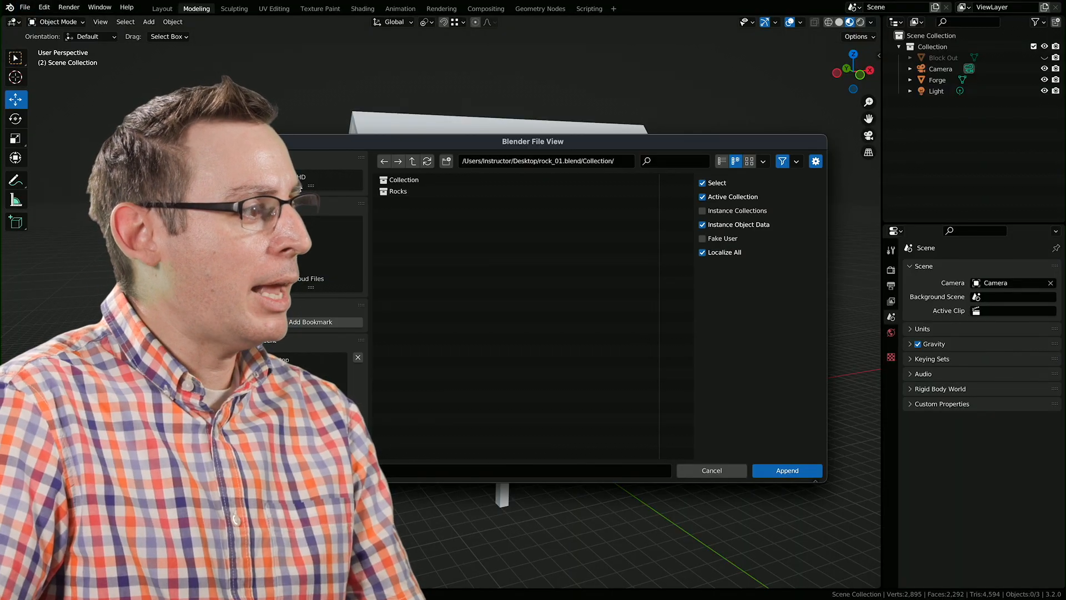
click(322, 224)
click(423, 192)
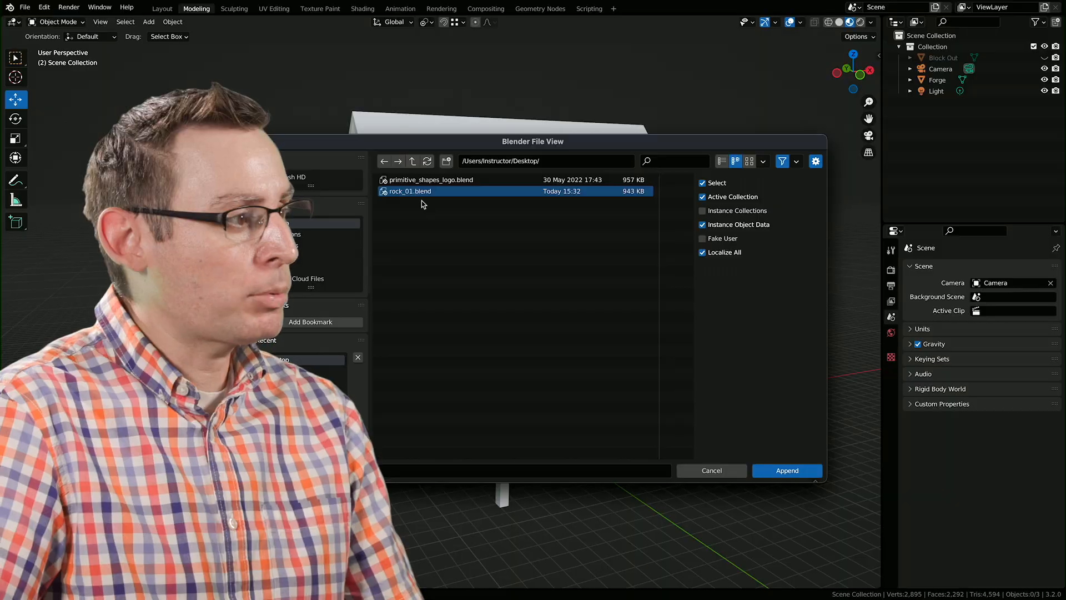
double_click(424, 193)
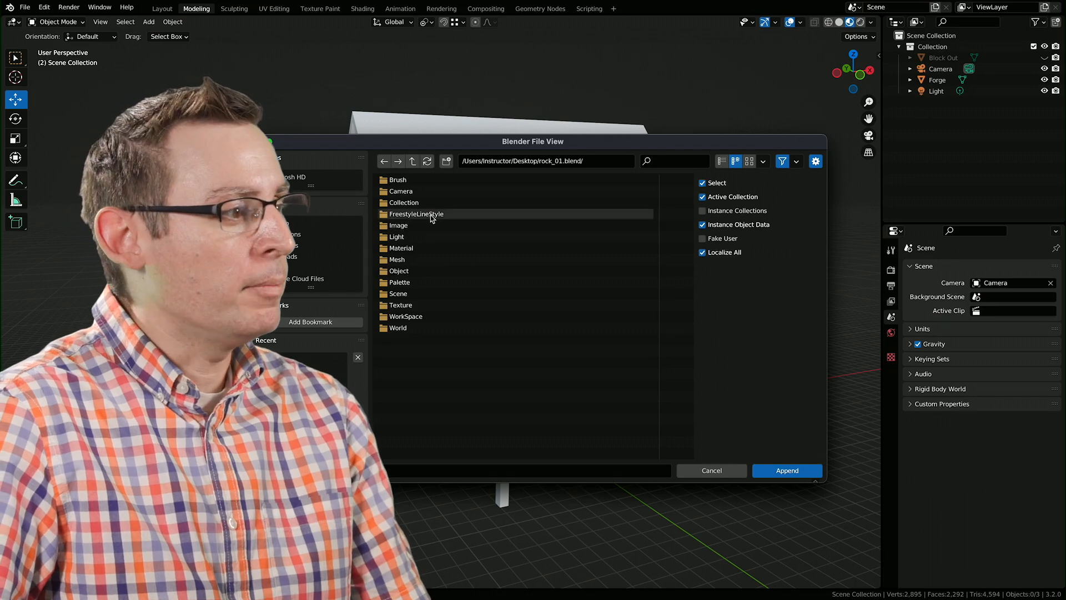
click(420, 203)
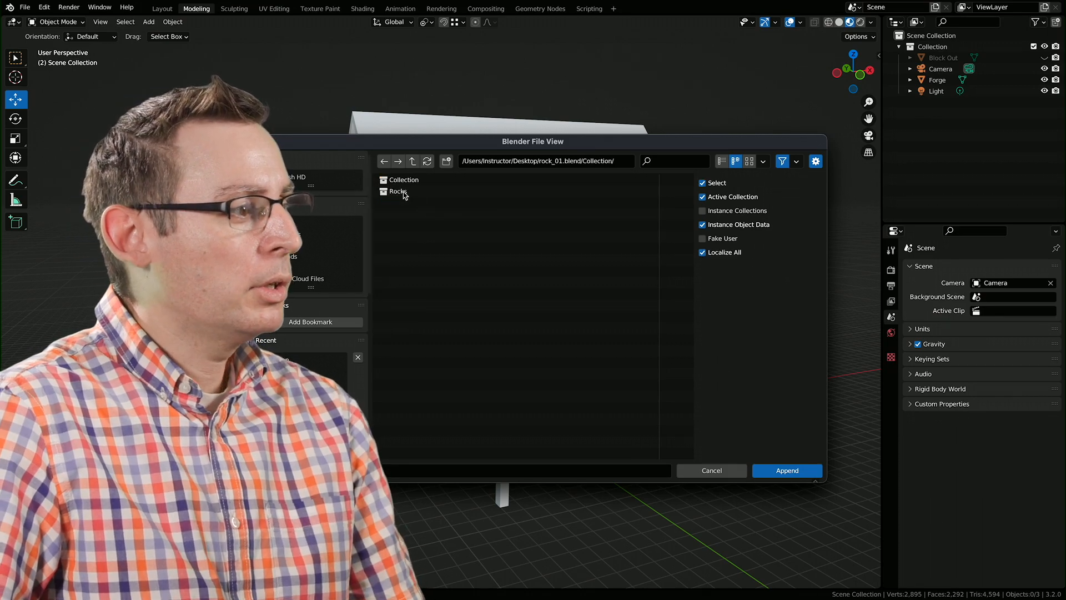
click(398, 192)
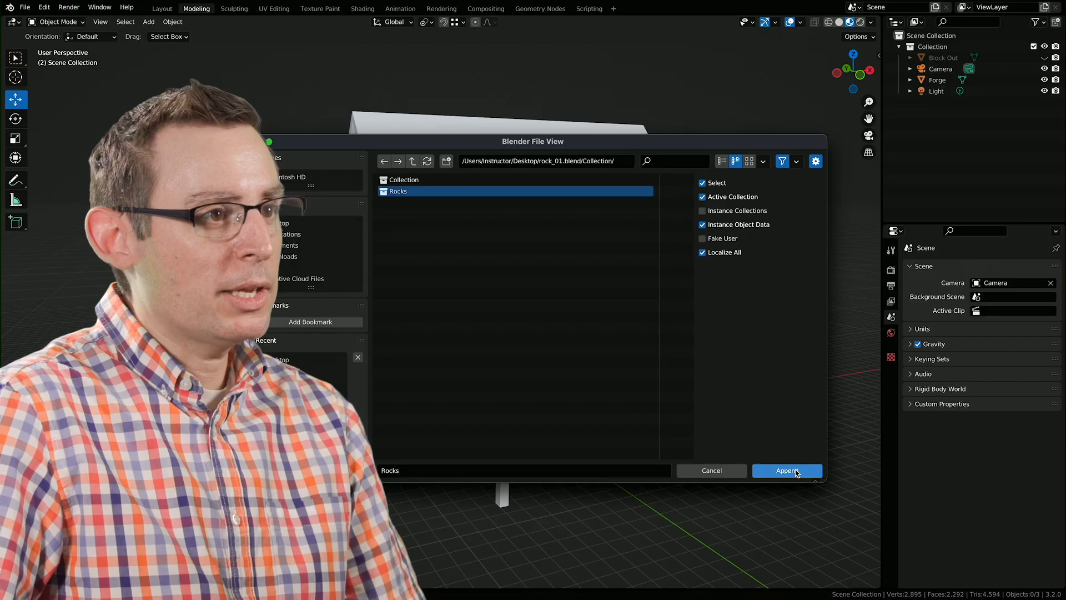
click(789, 470)
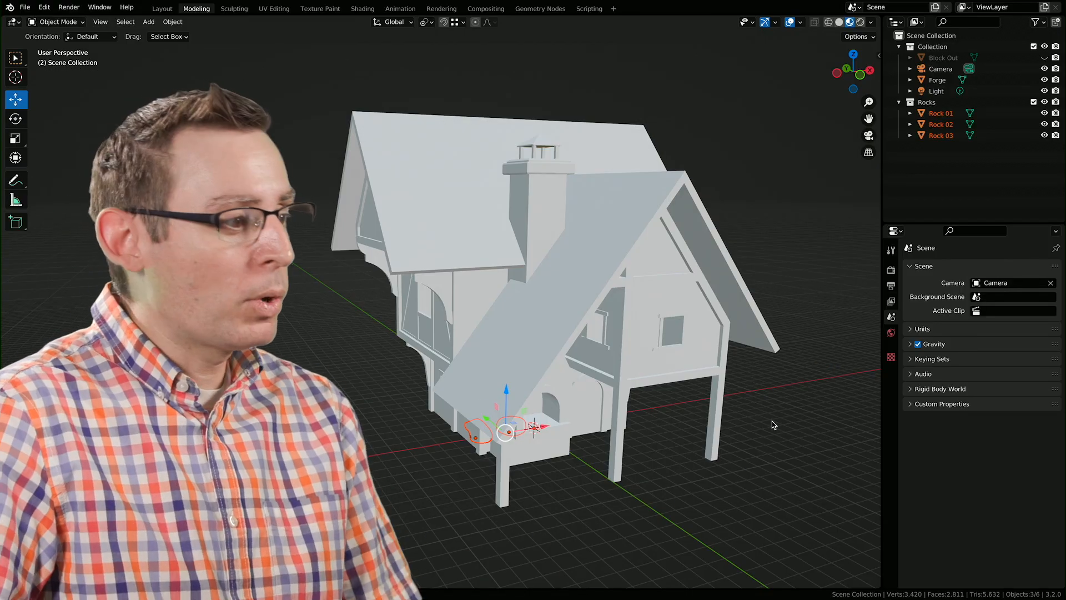
- Check the appended Rocks collection by turning its viewport visibility off and on
middle_drag(686, 354, 683, 366)
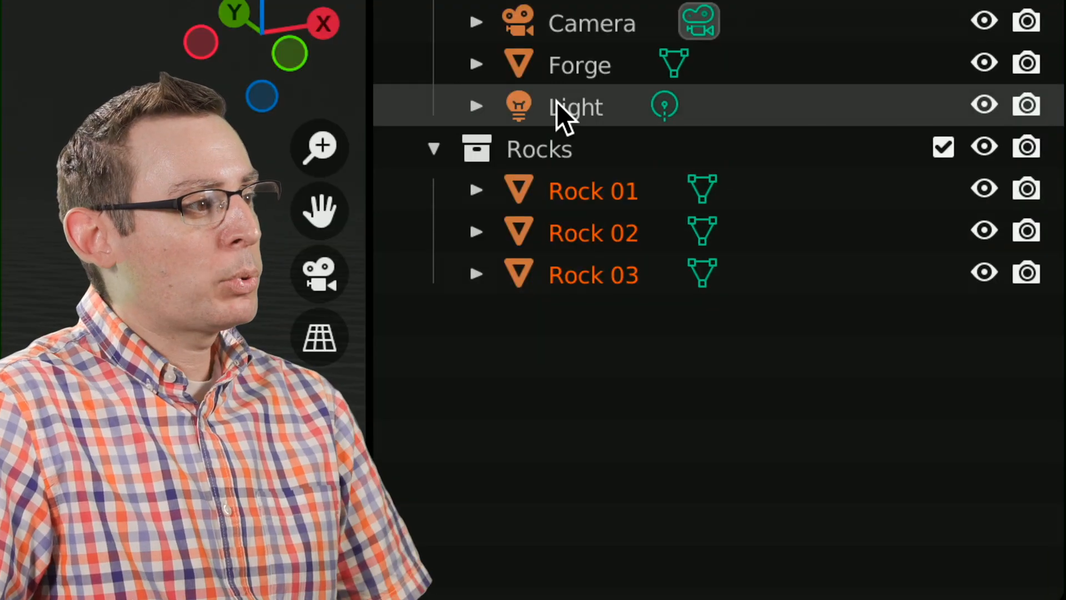
click(512, 156)
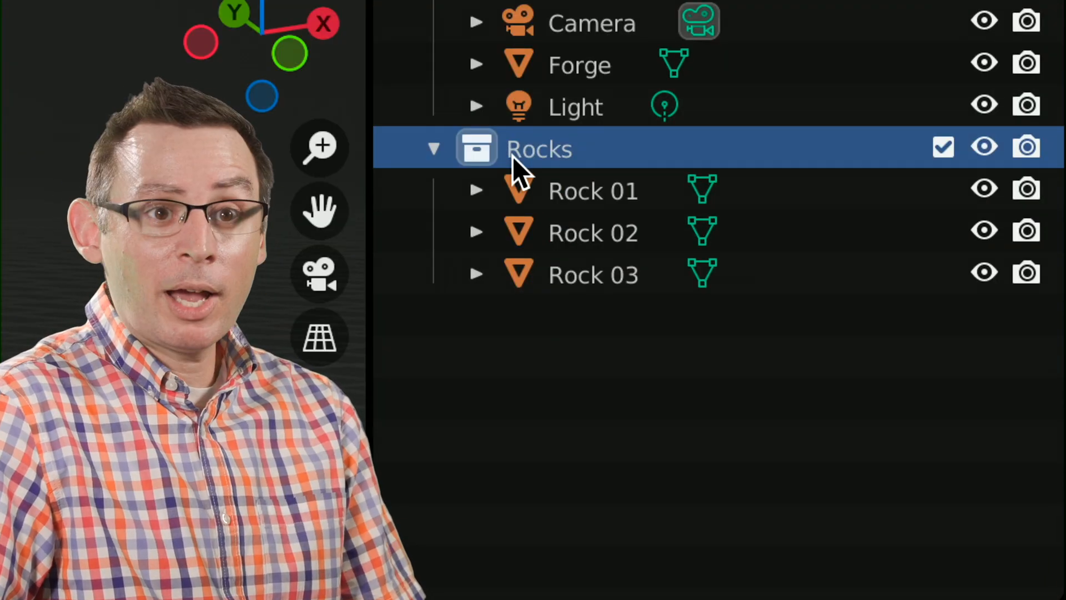
click(975, 153)
click(978, 154)
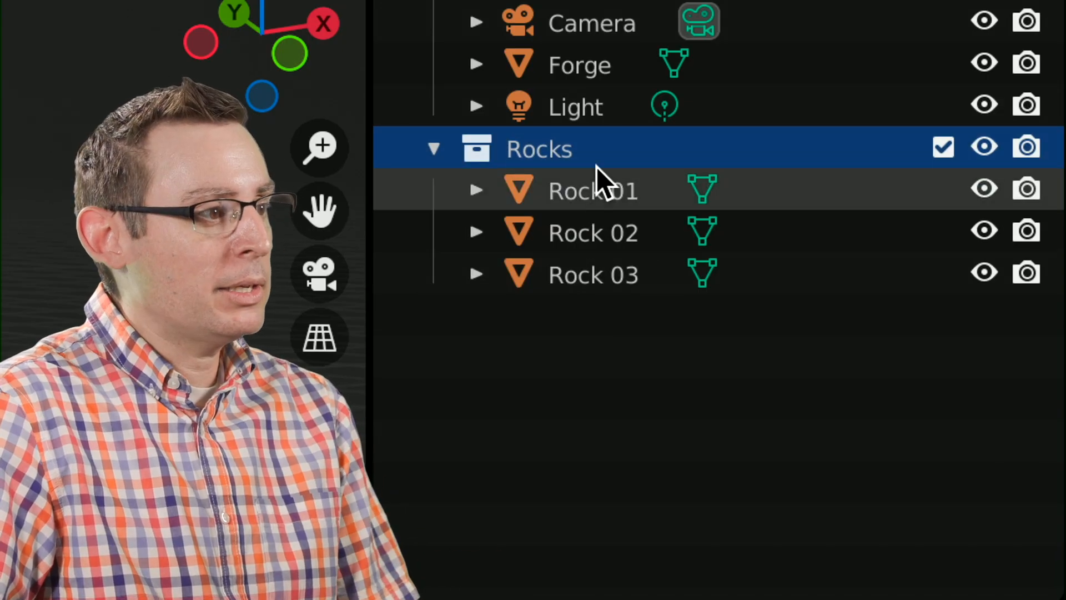
click(598, 157)
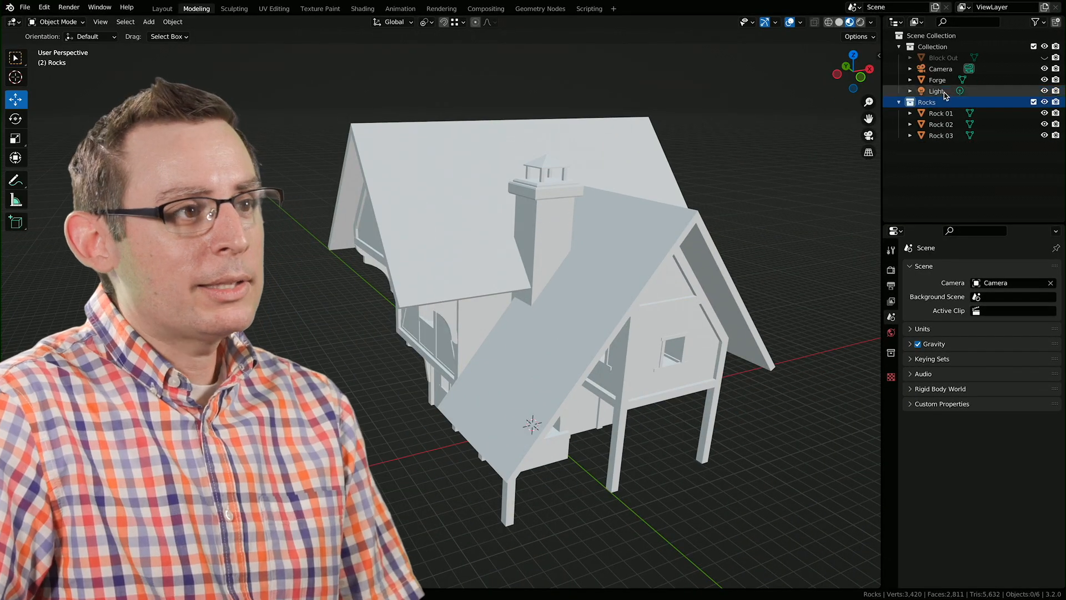
- Hide the Forge object in the viewport and select Rock 02 among the appended rocks
click(1044, 79)
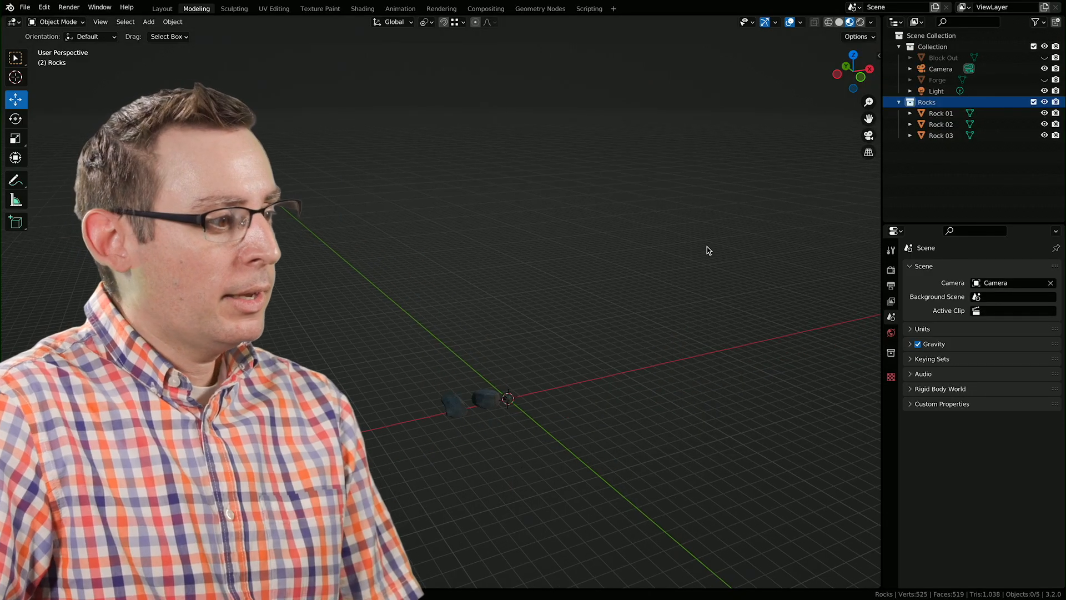
scroll(583, 319, up, 6)
shift+middle_drag(628, 335, 497, 272)
scroll(522, 288, up, 2)
middle_drag(549, 302, 594, 307)
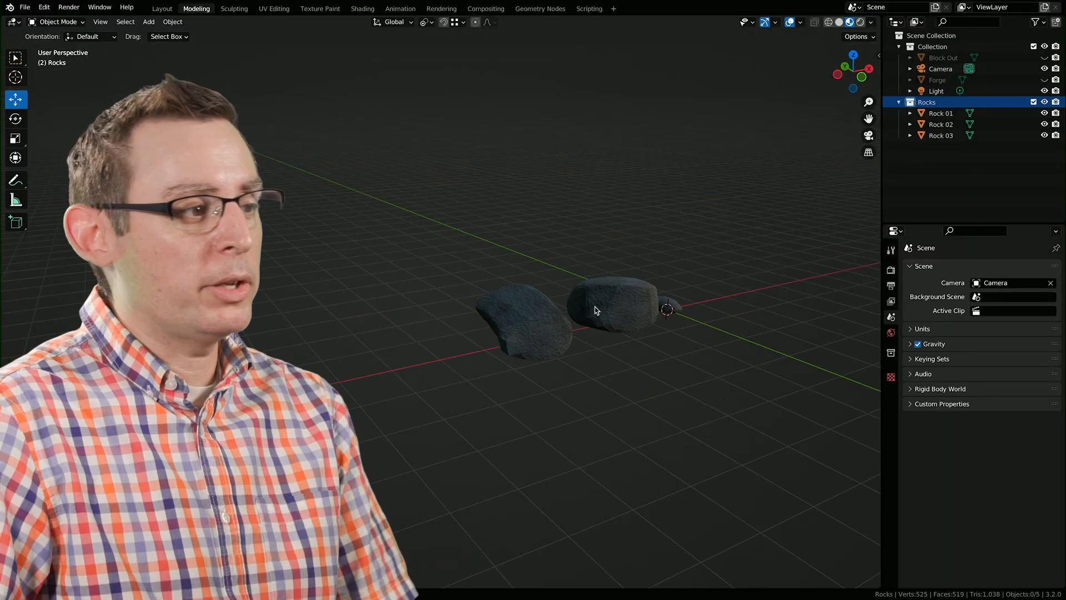
click(536, 318)
shift+middle_drag(628, 295, 585, 297)
middle_drag(586, 297, 605, 319)
scroll(636, 328, up, 3)
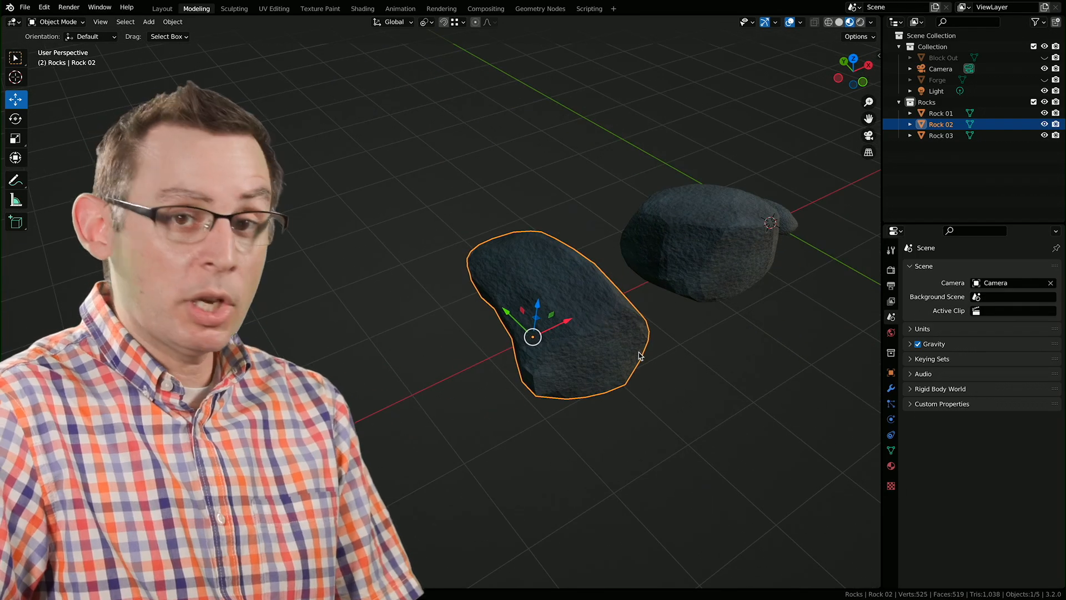
- Examine Rock 02's editable mesh in Edit Mode by selecting vertices at one end, and return to Object Mode
key(Tab)
middle_drag(661, 388, 638, 388)
drag(556, 303, 687, 446)
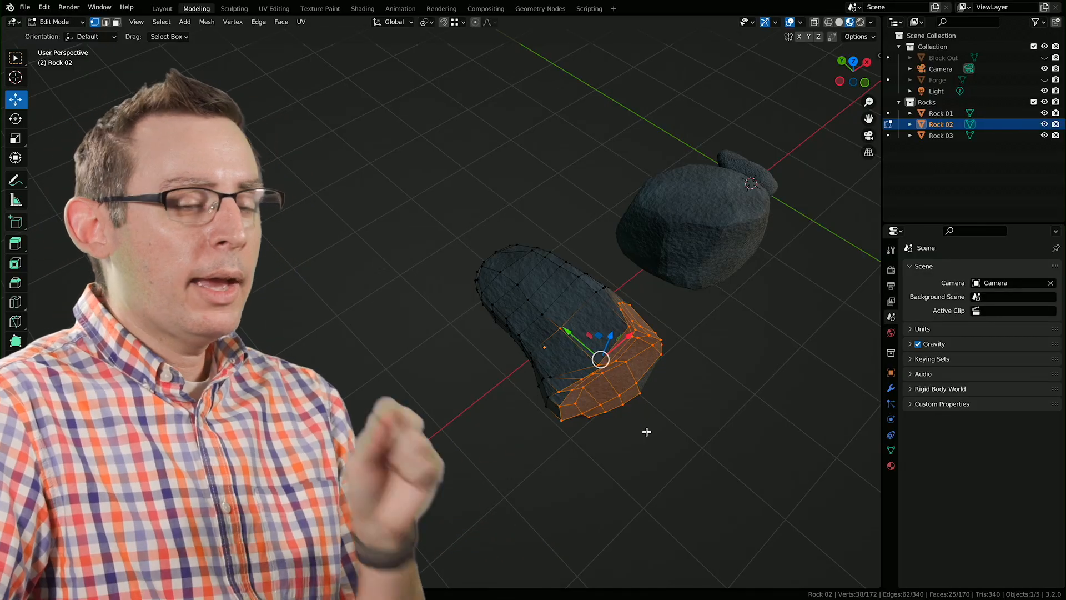
click(691, 383)
middle_drag(695, 393, 689, 379)
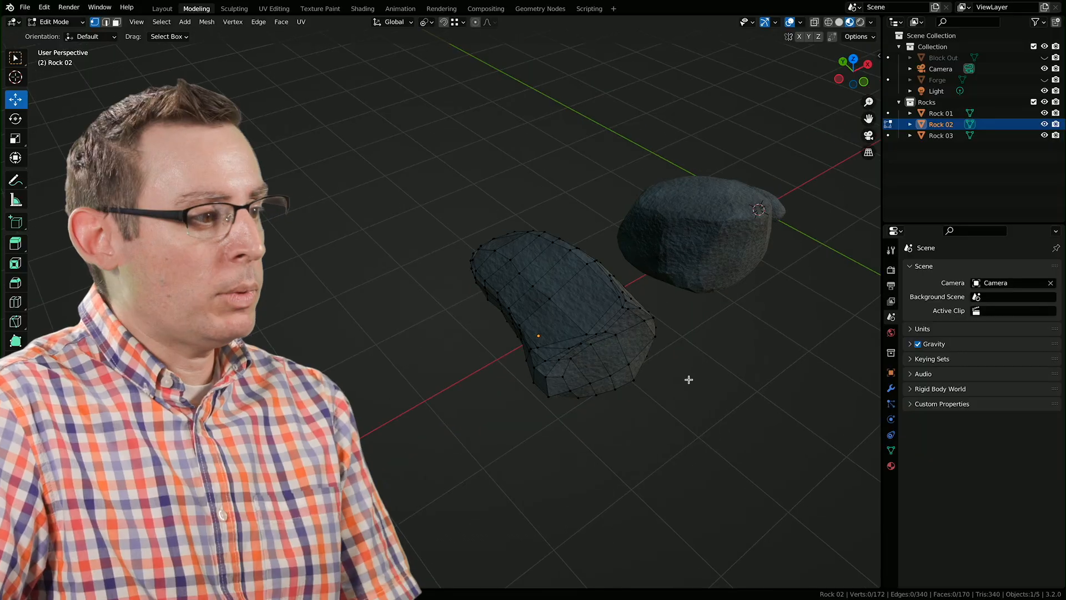
key(Tab)
scroll(685, 358, down, 1)
shift+middle_drag(663, 327, 650, 365)
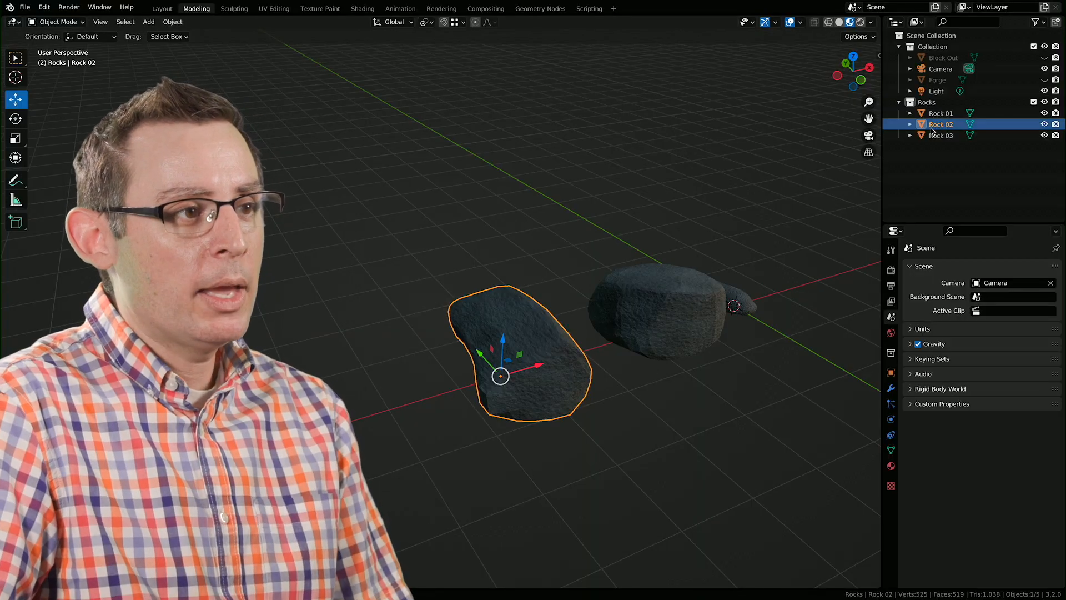
- Delete the appended Rocks collection together with Rock 01, Rock 02 and Rock 03
click(935, 105)
shift+click(963, 137)
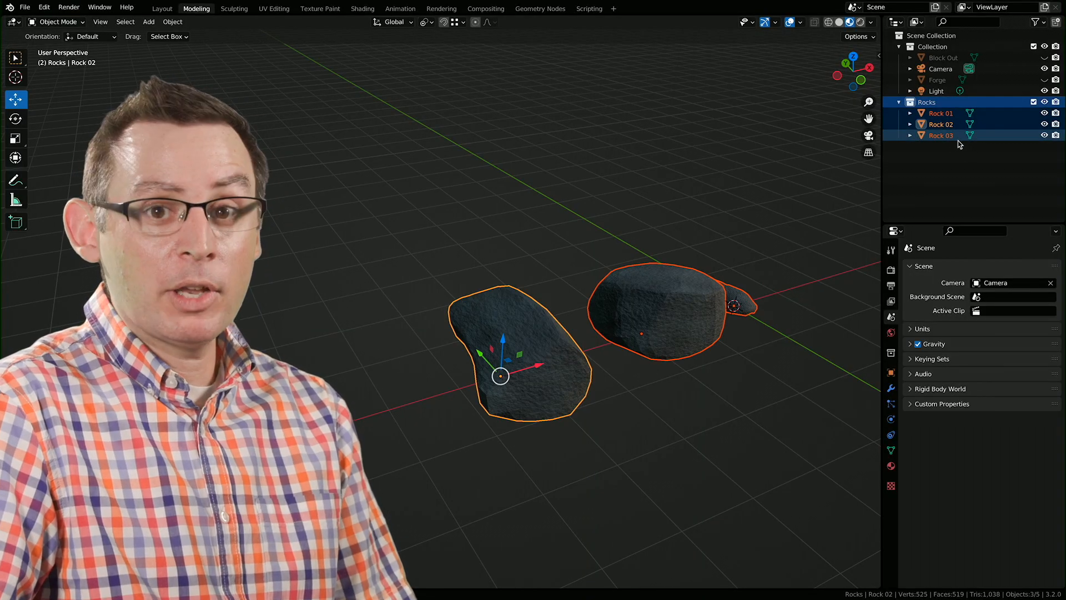
key(x)
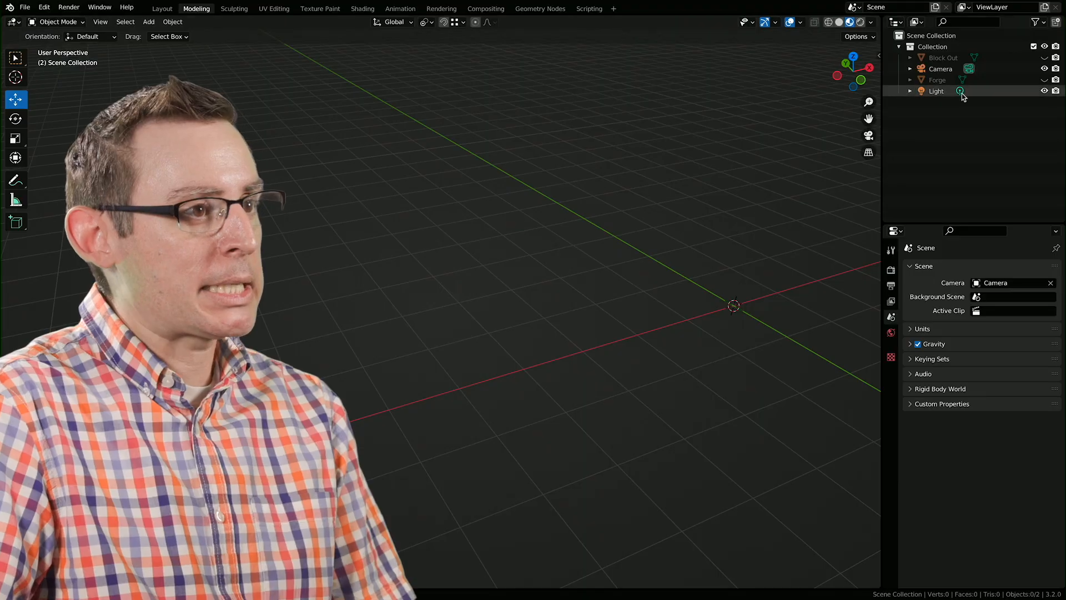
click(1045, 81)
click(1046, 82)
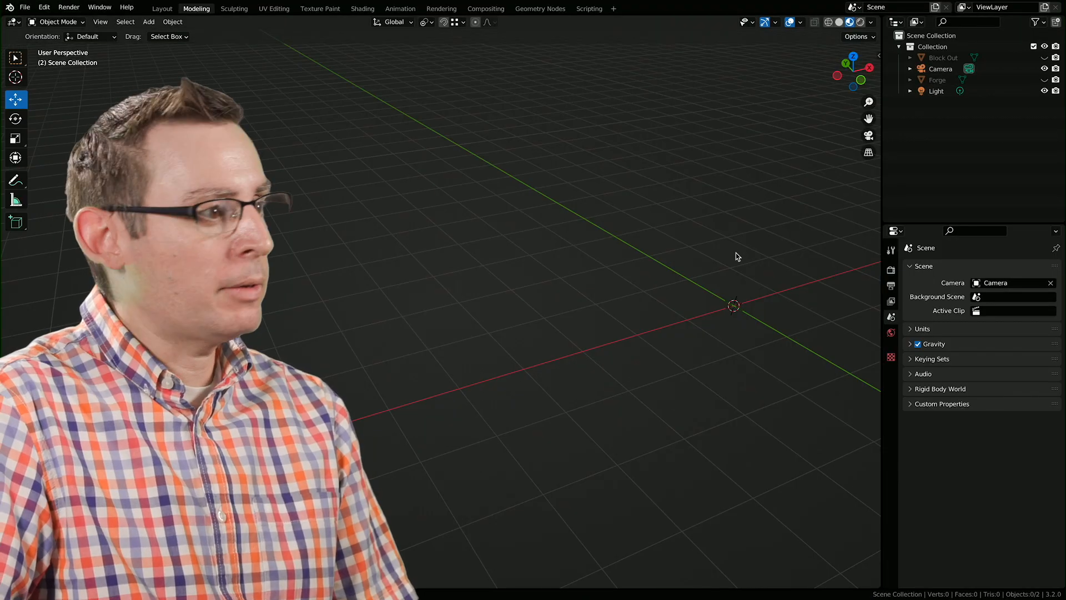
- Link the Rocks collection from rock_01.blend into the forge scene as a collection instance and deselect it
click(25, 9)
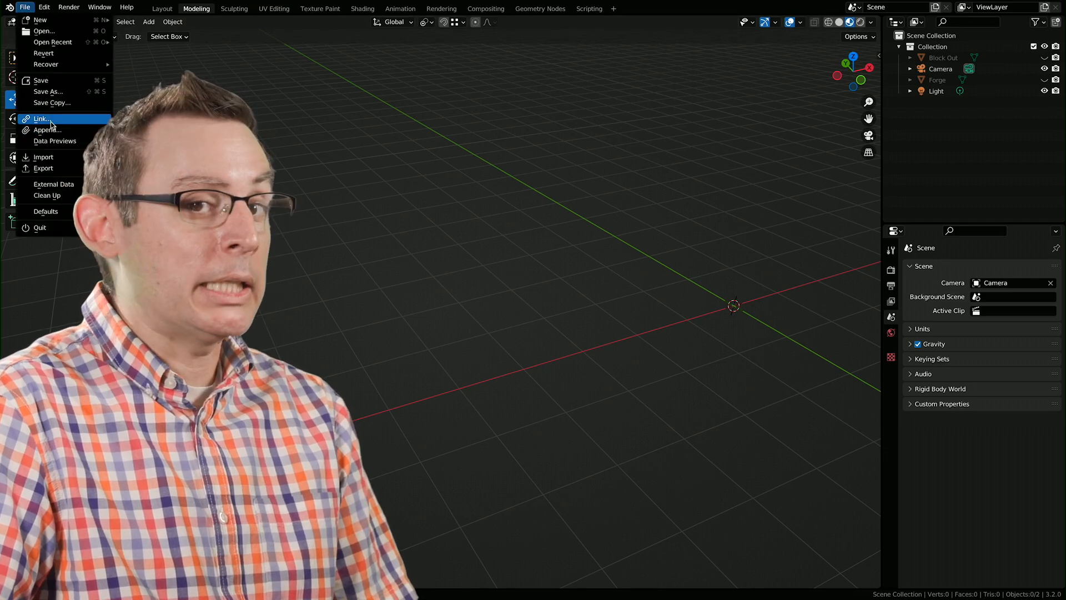
click(51, 120)
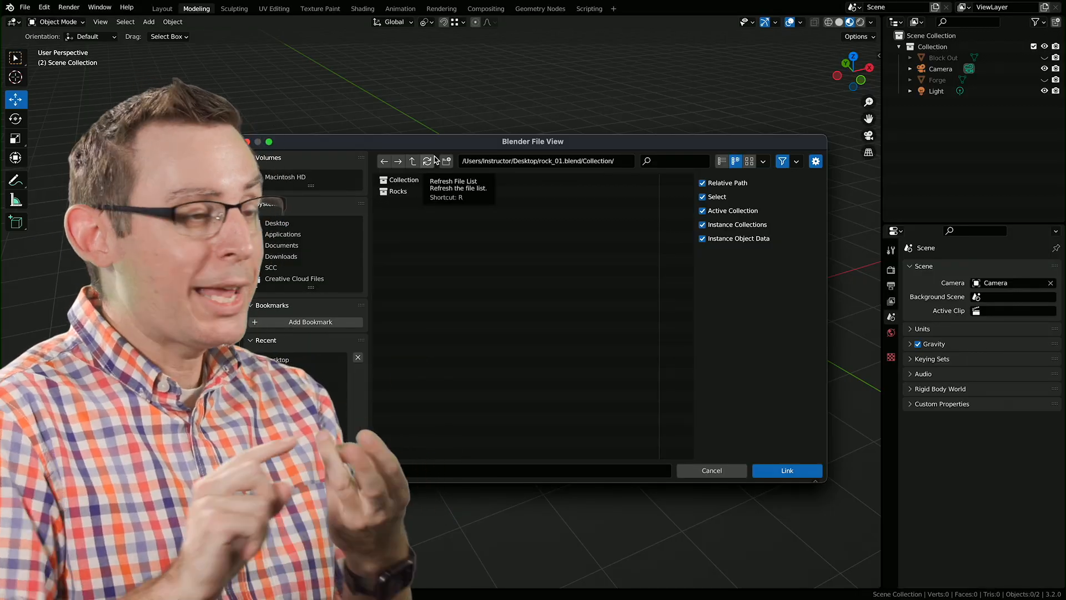
click(419, 194)
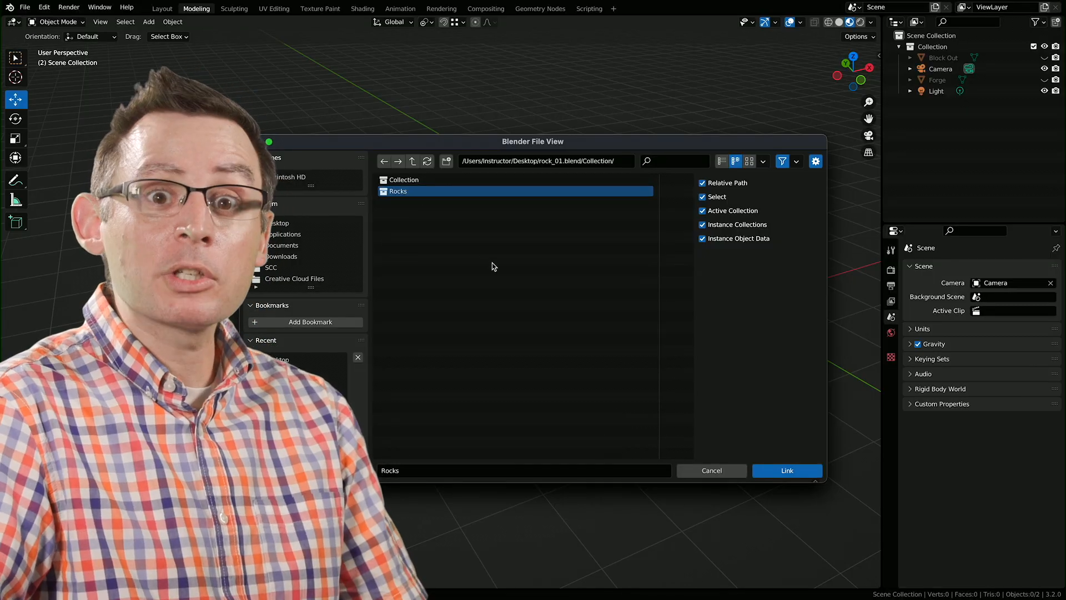
click(778, 470)
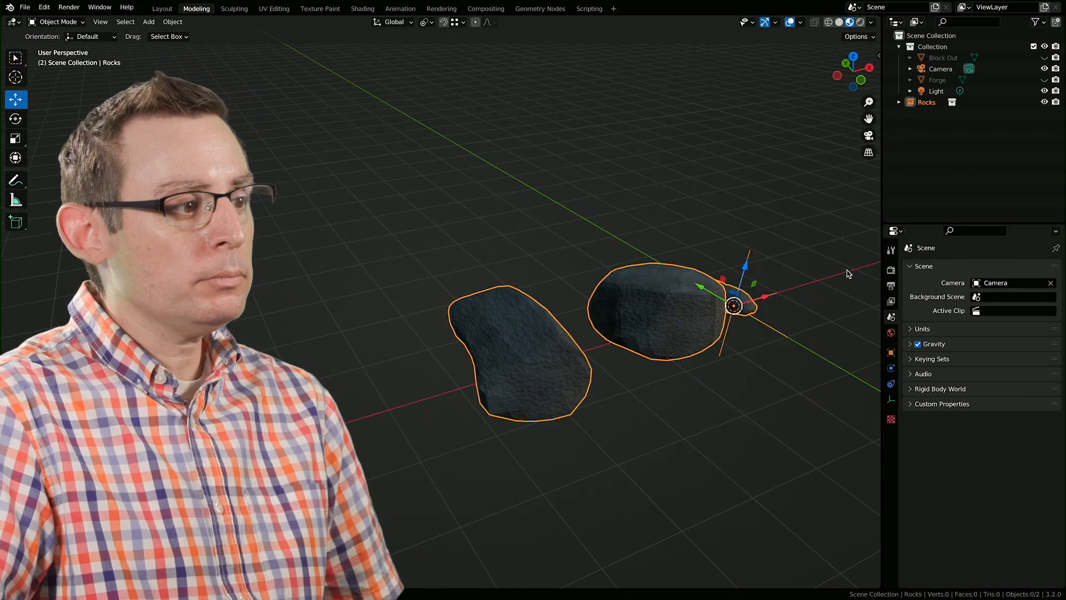
click(763, 202)
shift+middle_drag(763, 202, 688, 226)
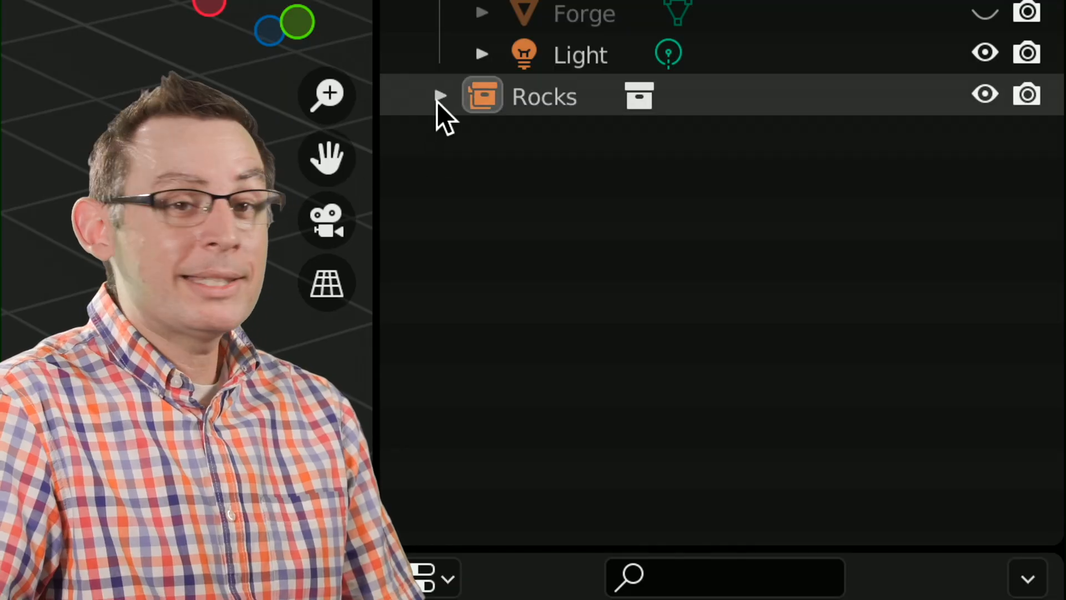
- Expand the linked Rocks instance in the outliner, inspect its linked collection, and toggle the instance's viewport visibility off and on
click(439, 99)
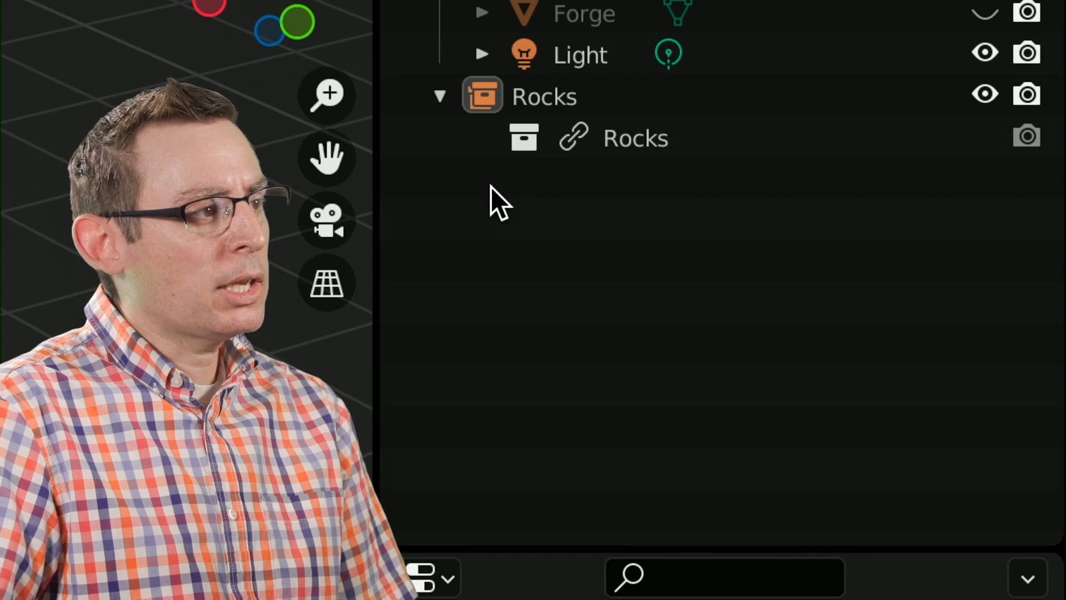
click(514, 148)
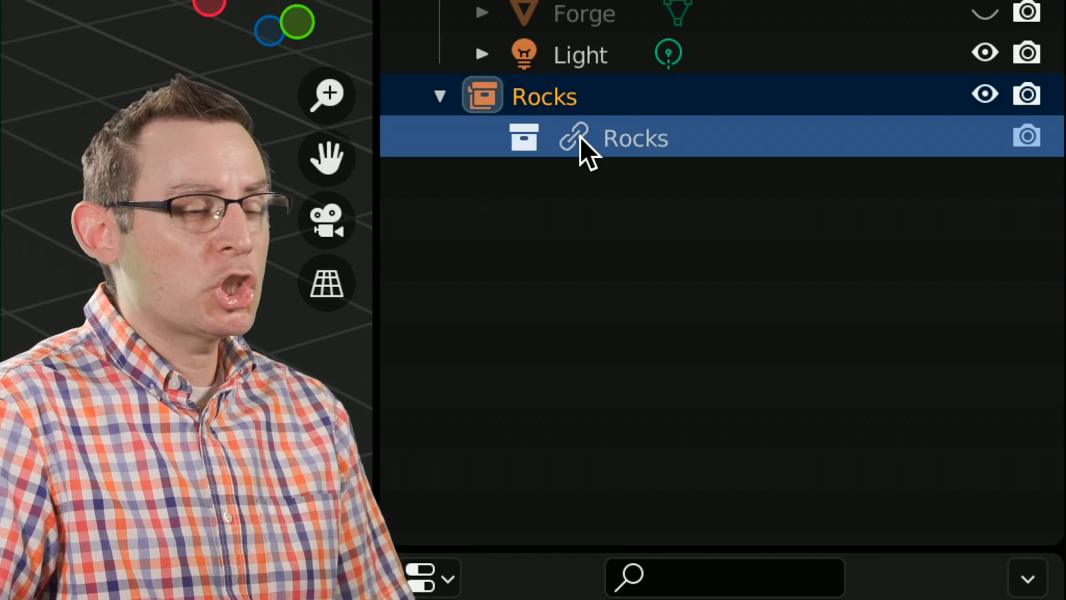
click(519, 160)
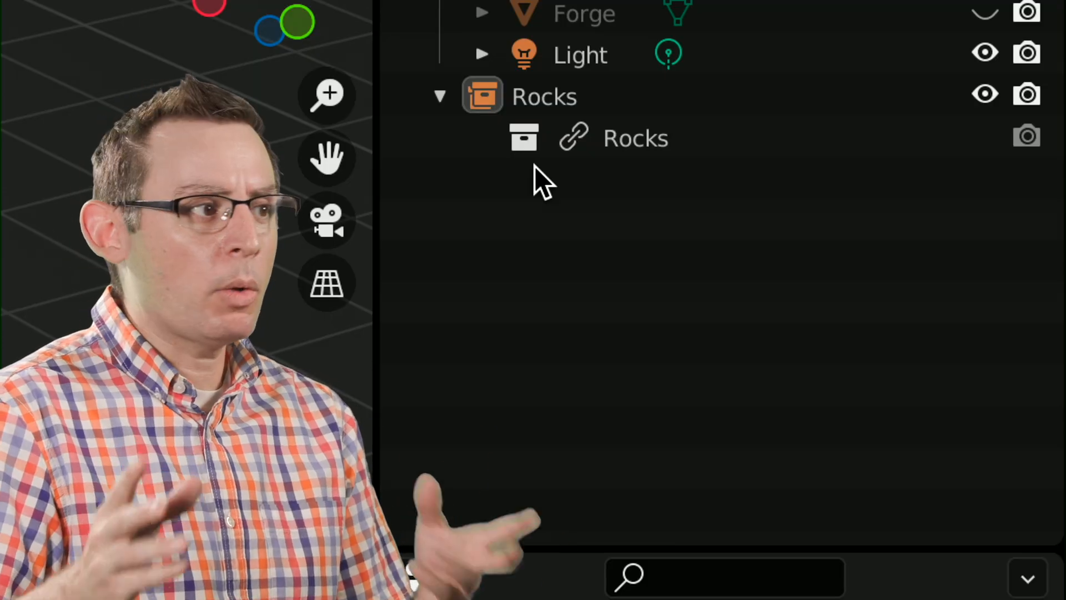
click(537, 135)
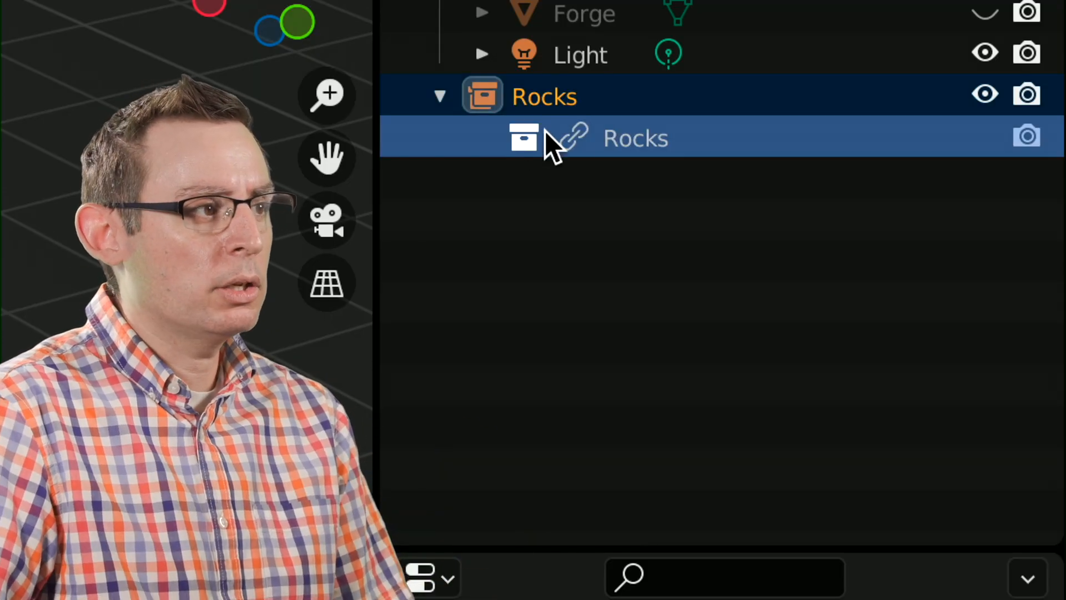
click(986, 94)
click(984, 97)
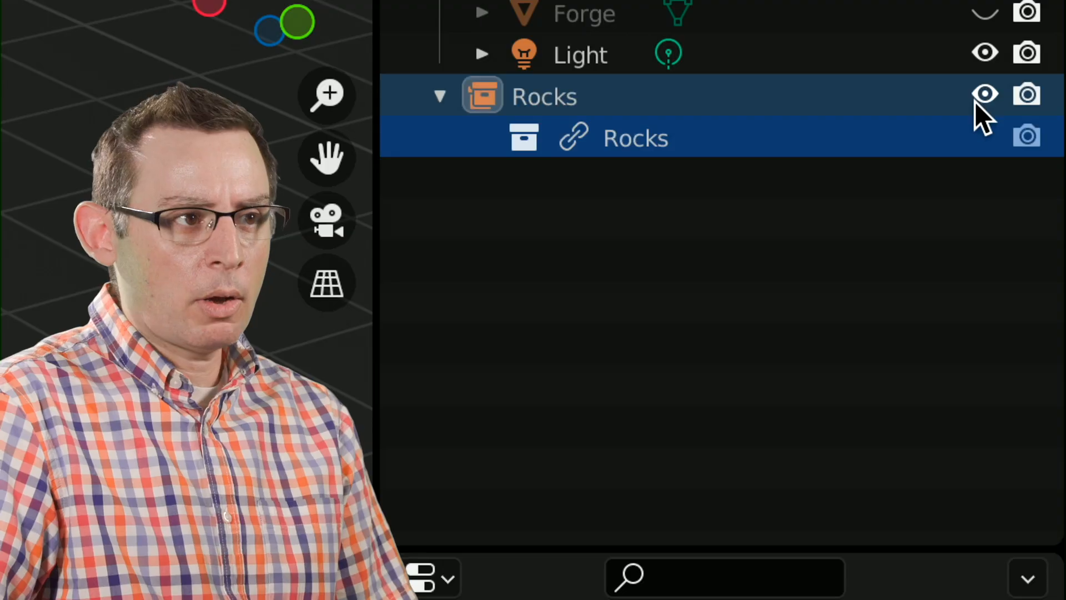
click(1024, 97)
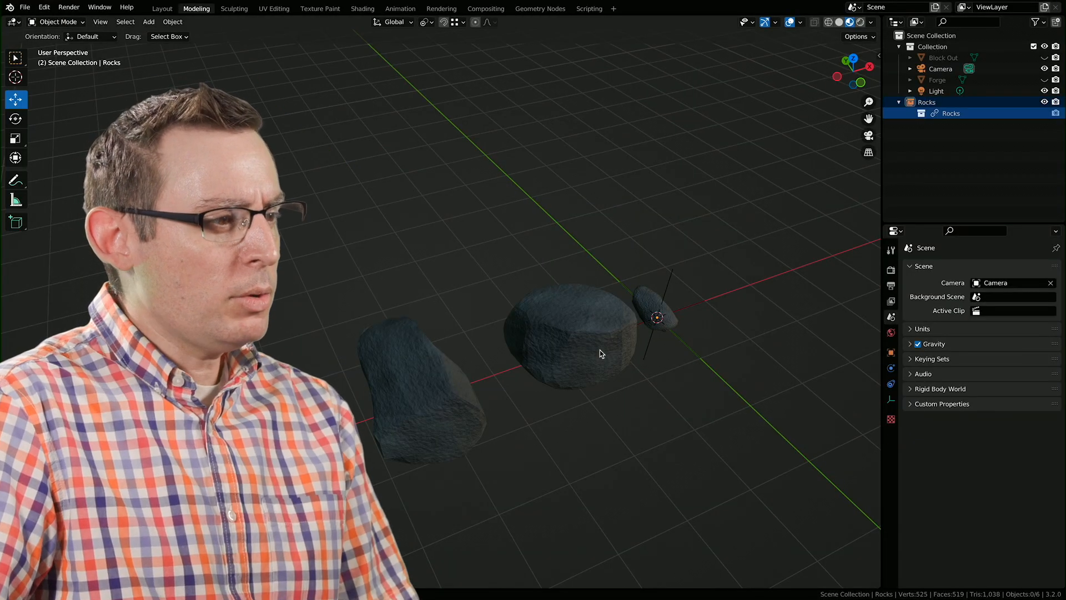
- Examine the linked rocks from several angles, selecting and deselecting the whole Rocks instance
key(a)
middle_drag(600, 353, 555, 322)
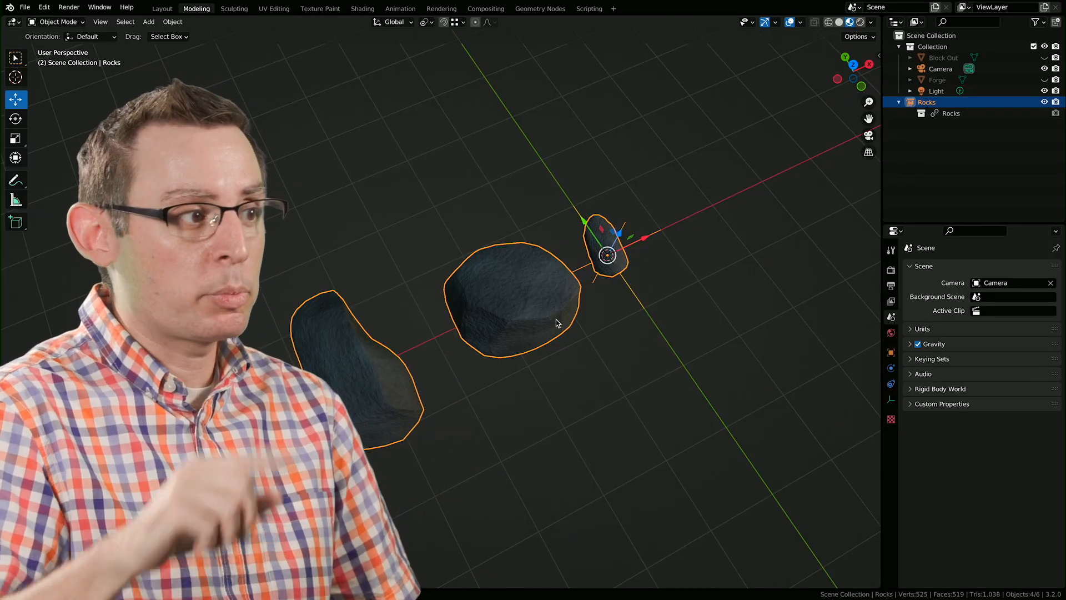
shift+middle_drag(558, 326, 589, 314)
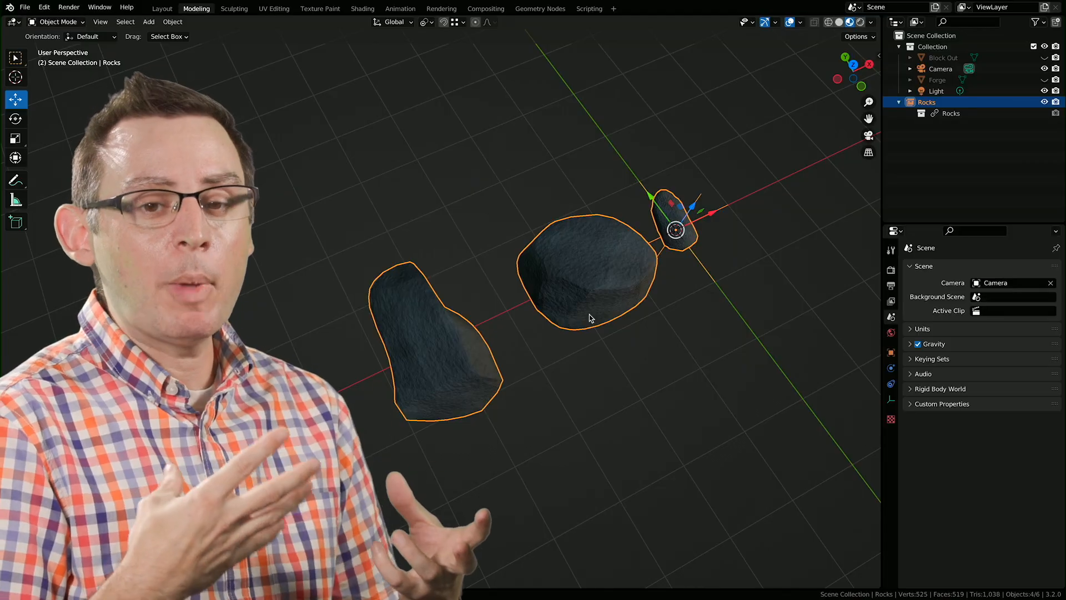
click(642, 342)
shift+middle_drag(642, 342, 616, 346)
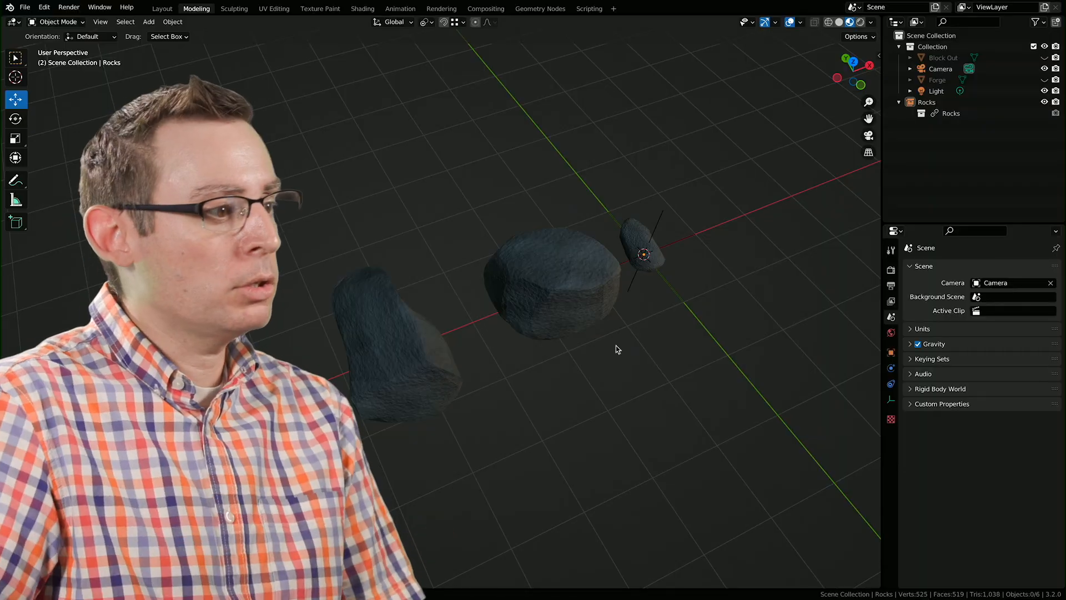
middle_drag(554, 287, 561, 261)
key(a)
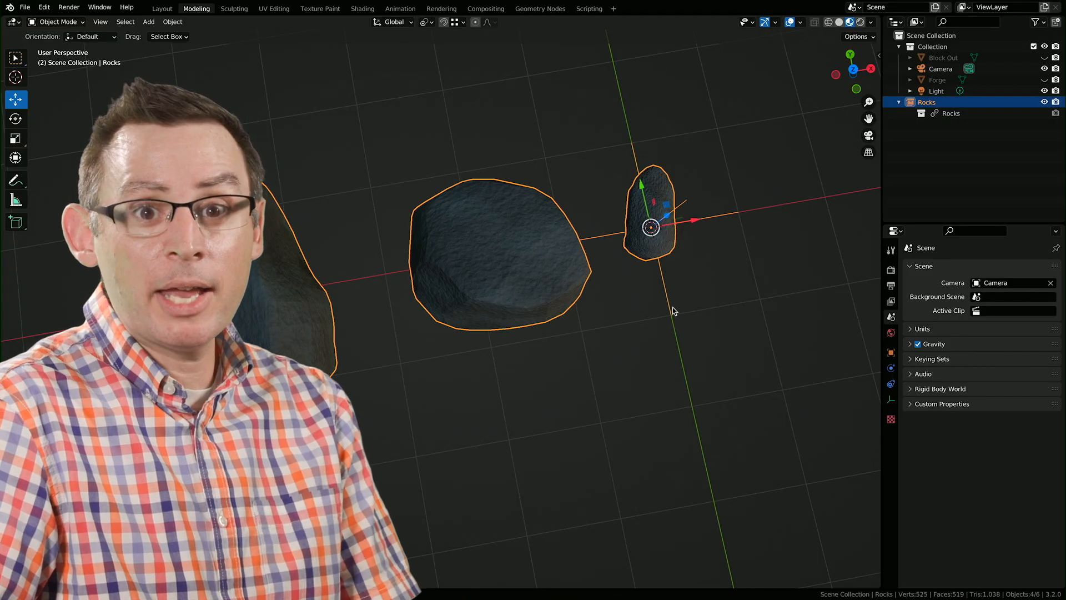
middle_drag(658, 311, 666, 340)
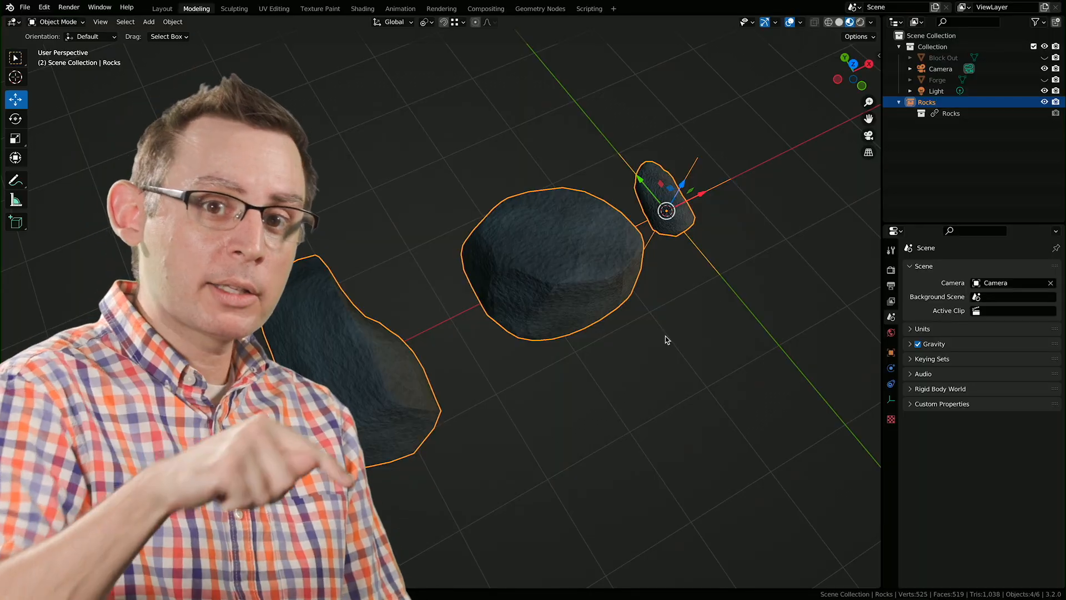
click(437, 184)
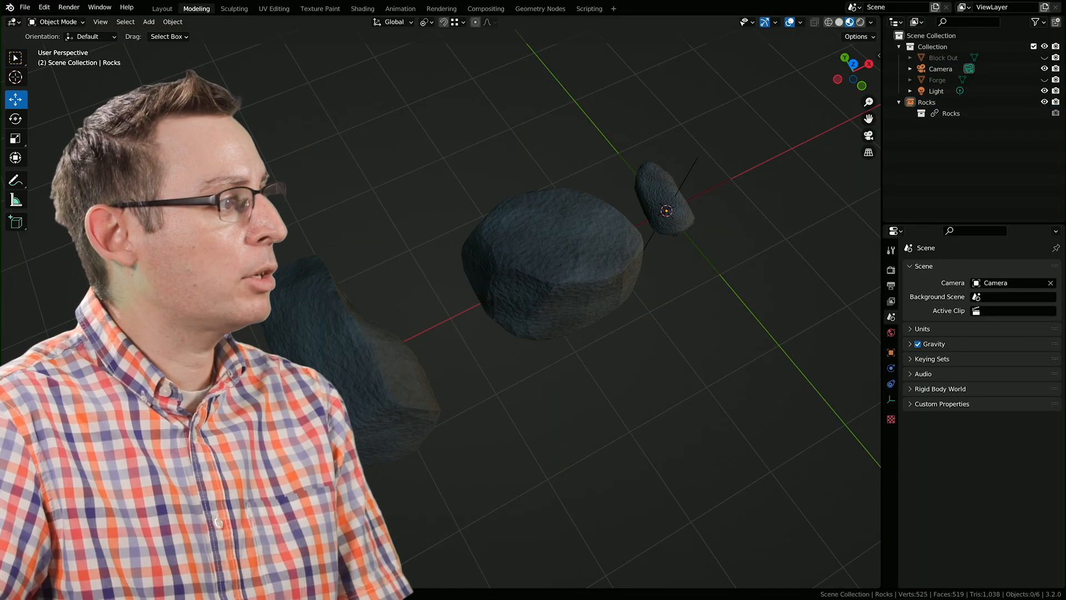
- Save forge_v001.blend and open the recent file rock_01.blend
key(ctrl+s)
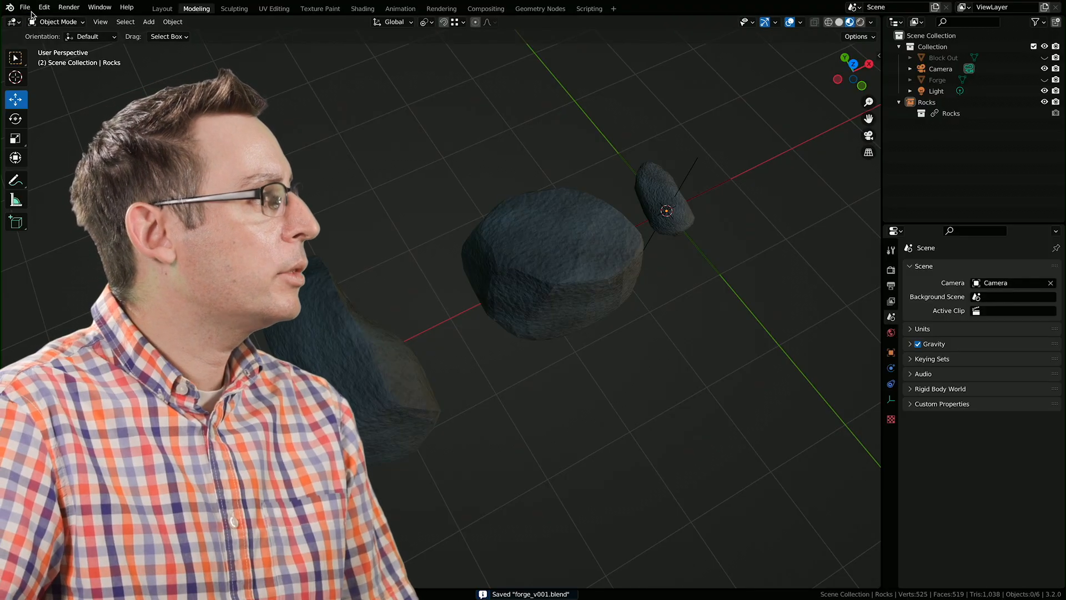
click(24, 6)
mouse_move(87, 42)
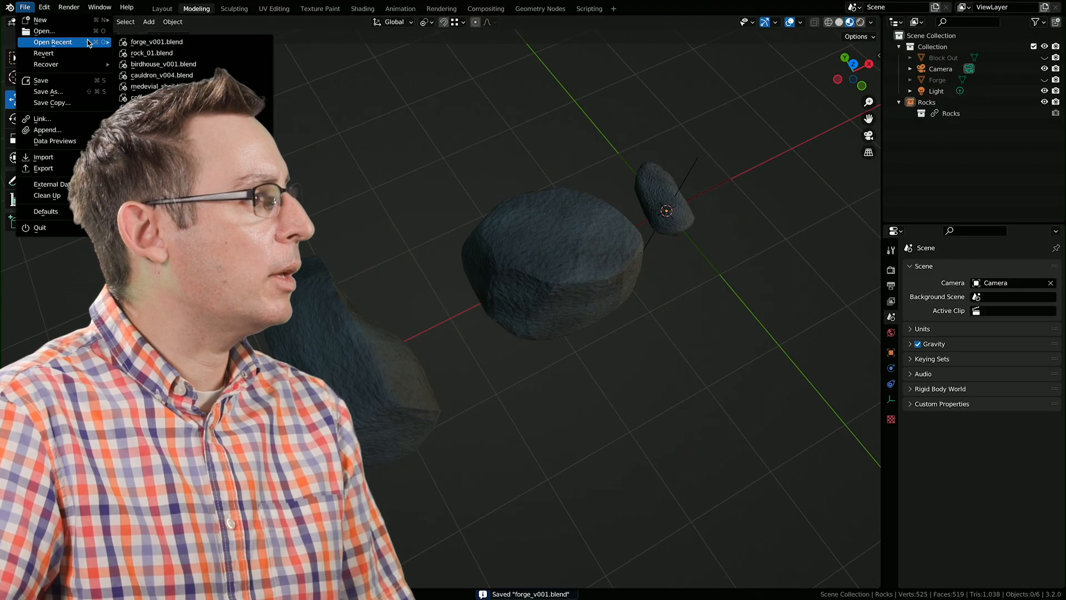
click(141, 52)
middle_drag(615, 326, 551, 325)
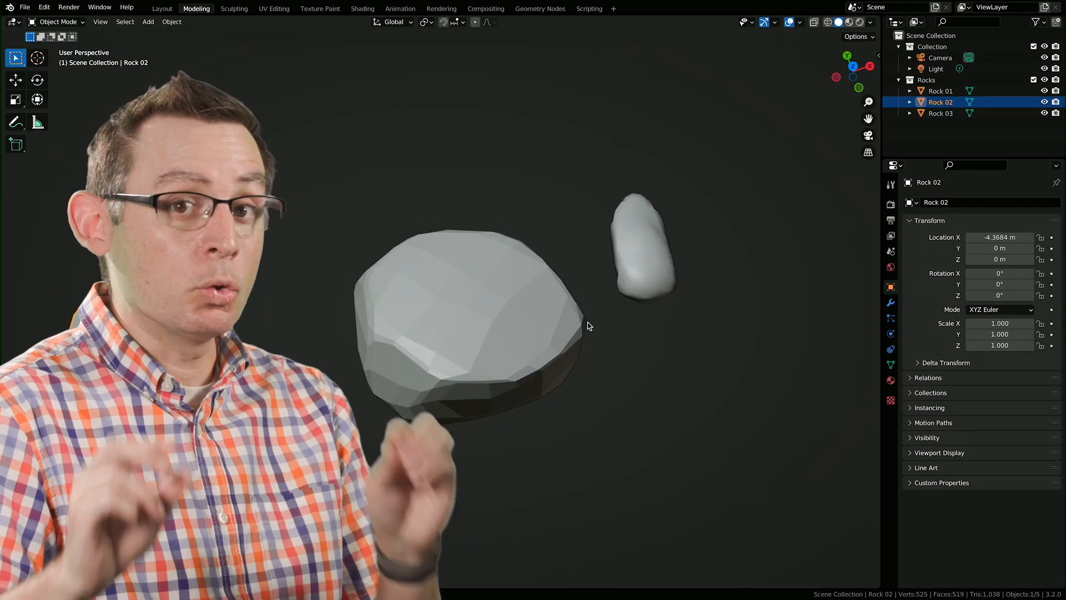
- Raise Rock 01's top vertices along the global Z axis into a tall peak in Edit Mode, and save rock_01.blend
click(508, 332)
middle_drag(507, 330, 462, 265)
key(Tab)
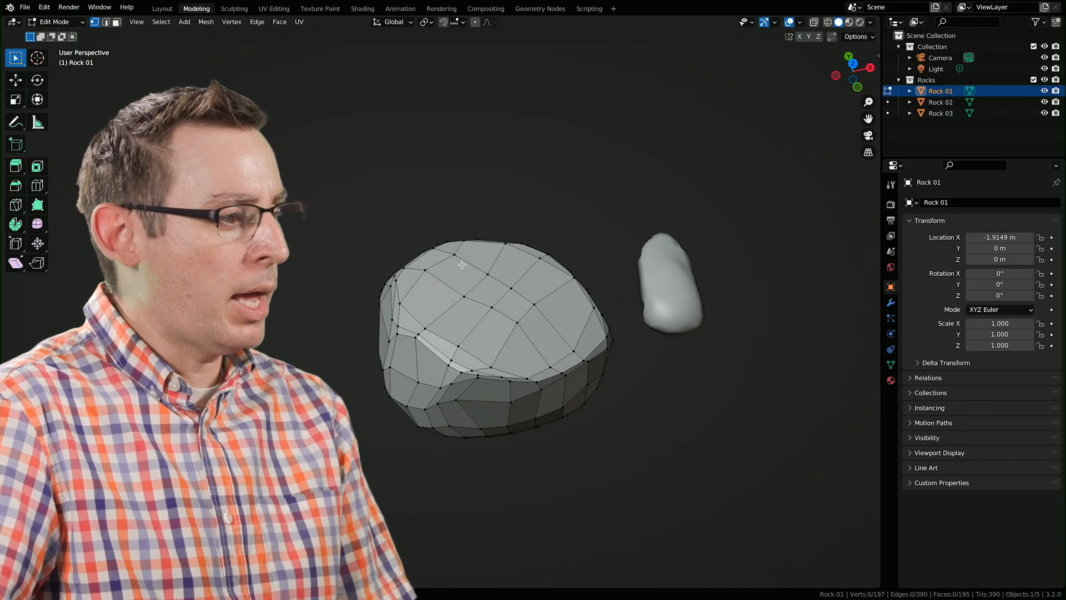
middle_drag(548, 348, 515, 323)
key(e)
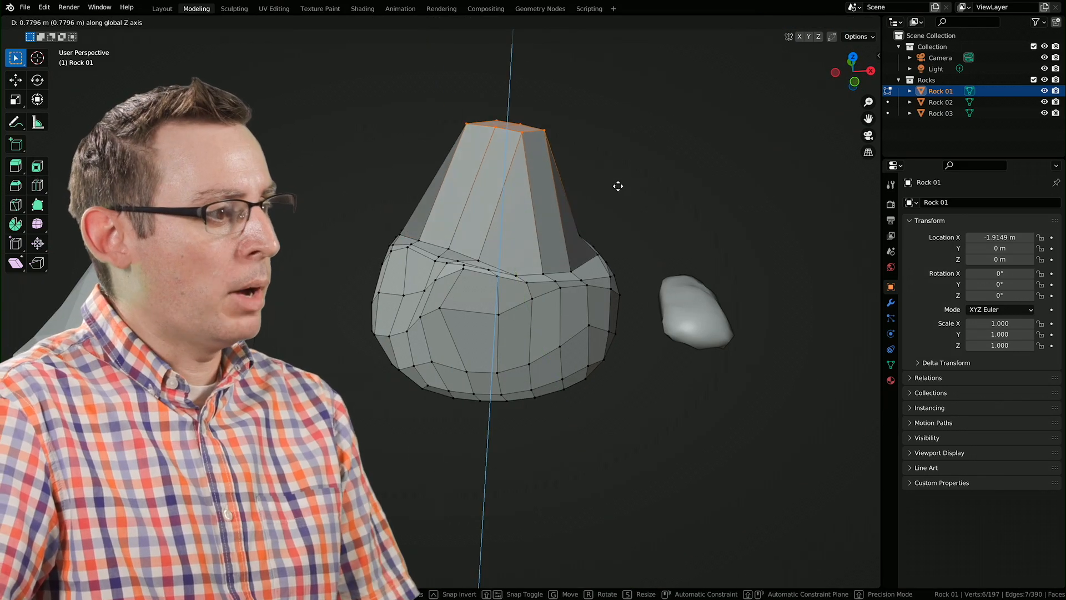
click(645, 163)
click(601, 230)
scroll(576, 241, down, 3)
middle_drag(576, 240, 589, 262)
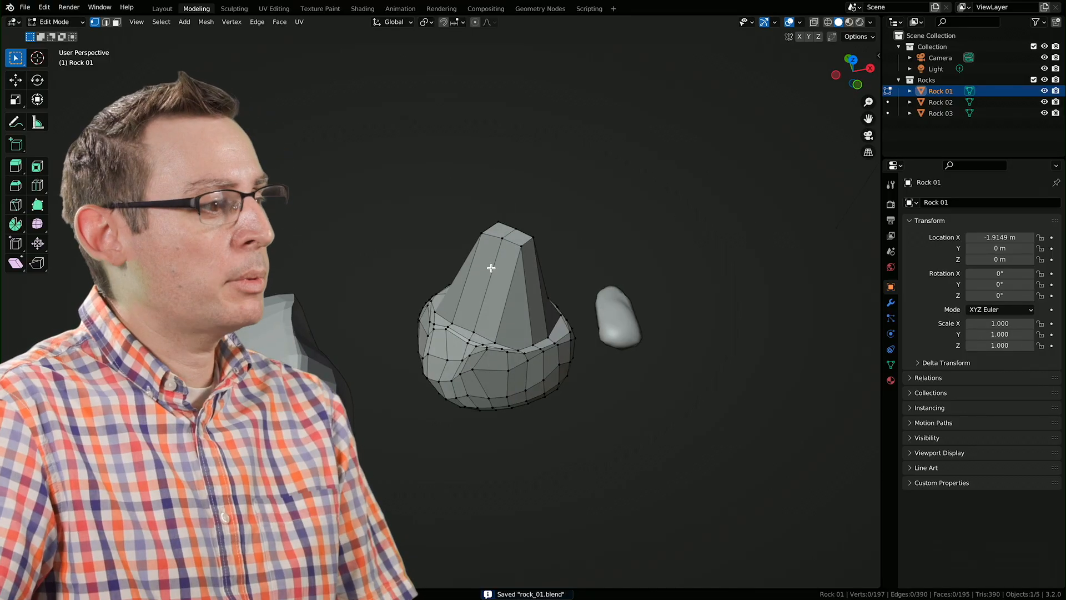
middle_drag(524, 266, 483, 290)
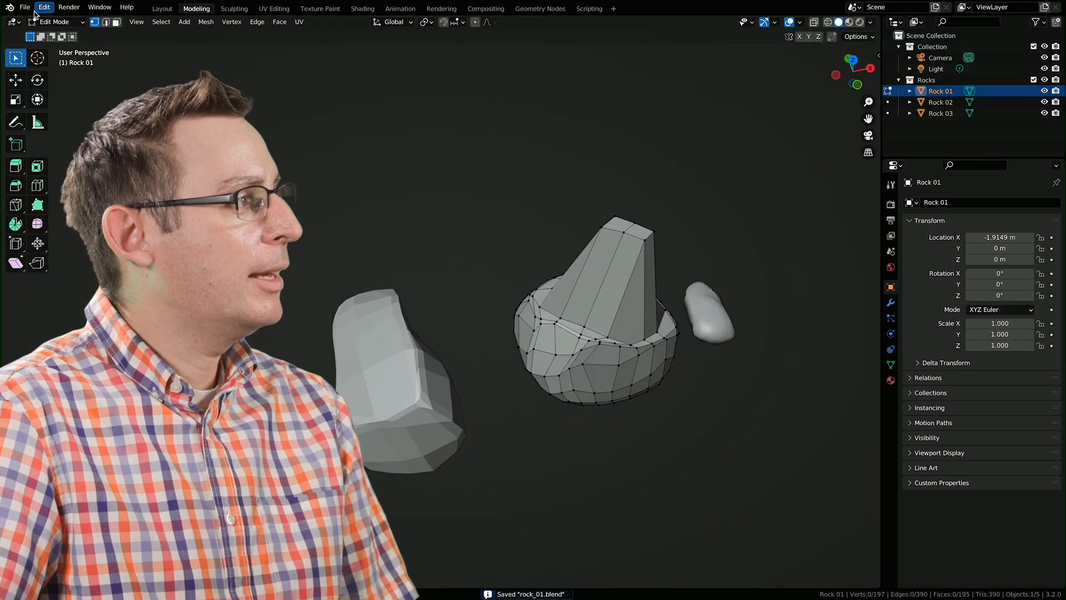
- Reopen the recent file forge_v001.blend and inspect the linked rocks for the edited Rock 01 shape
click(25, 7)
mouse_move(48, 46)
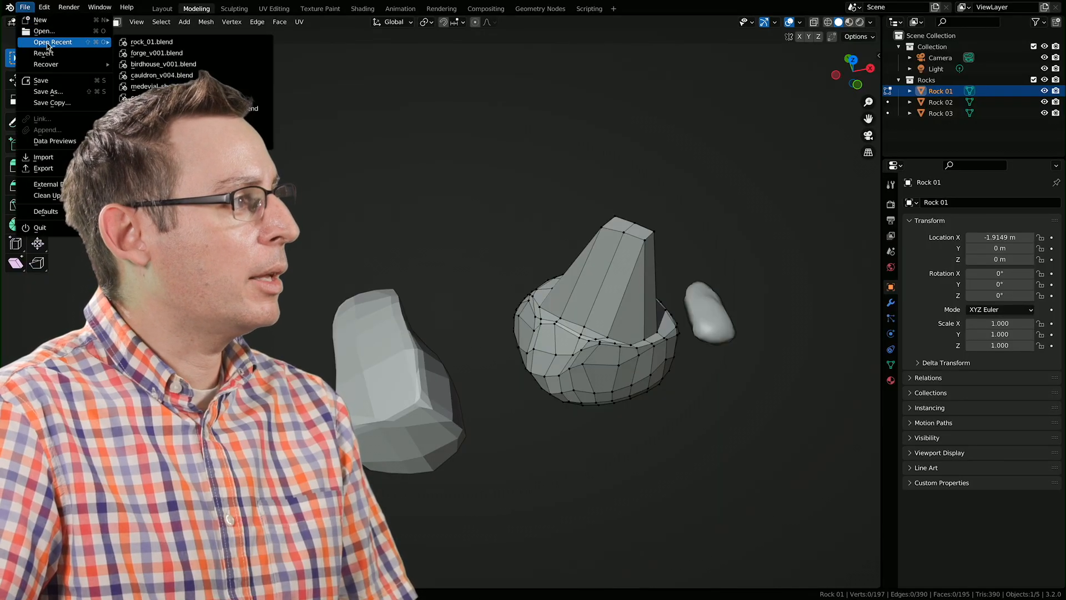
click(132, 54)
middle_drag(452, 258, 451, 285)
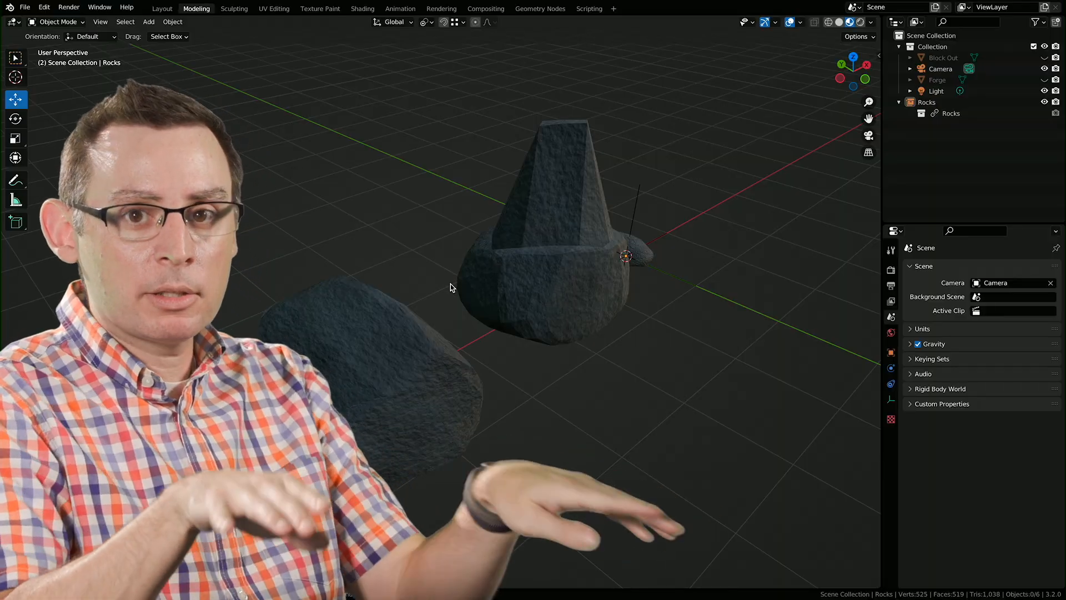
middle_drag(563, 266, 500, 285)
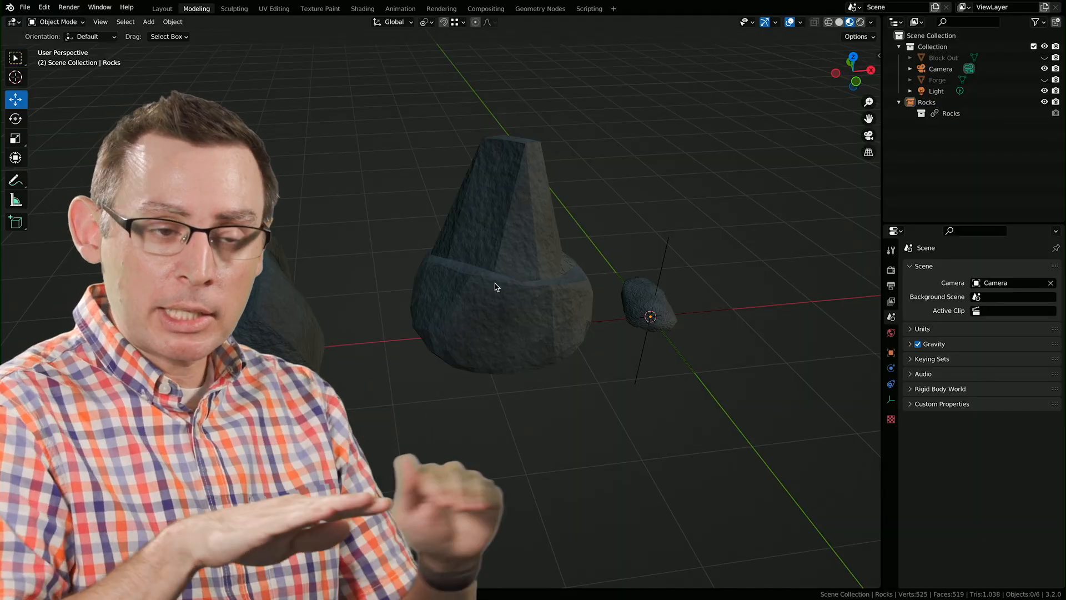
- Select the linked Rocks instance and inspect its three rocks from several angles
click(498, 272)
middle_drag(495, 288, 543, 247)
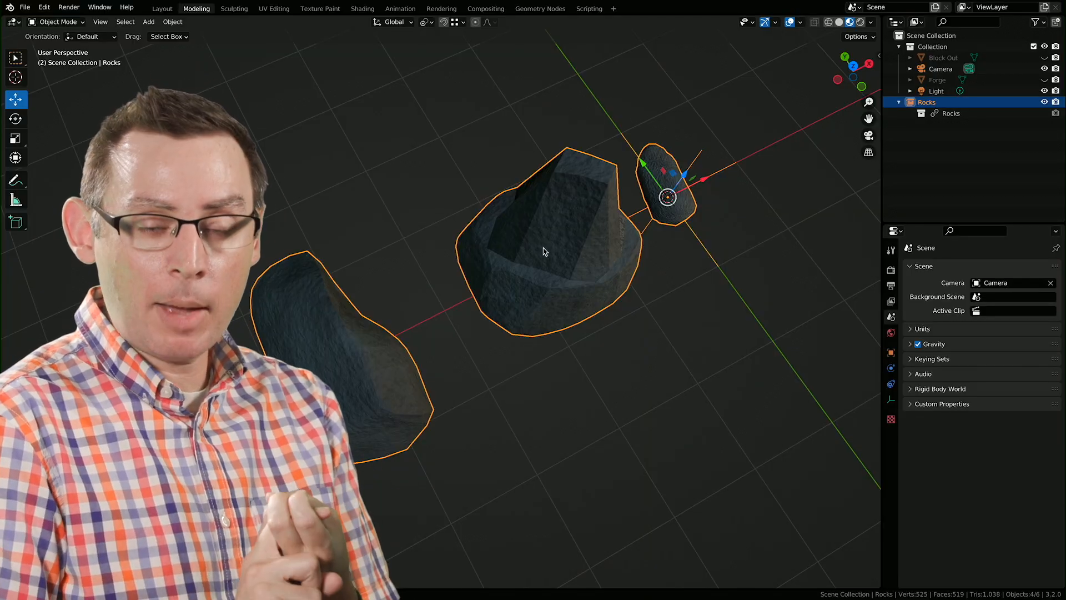
middle_drag(543, 247, 519, 272)
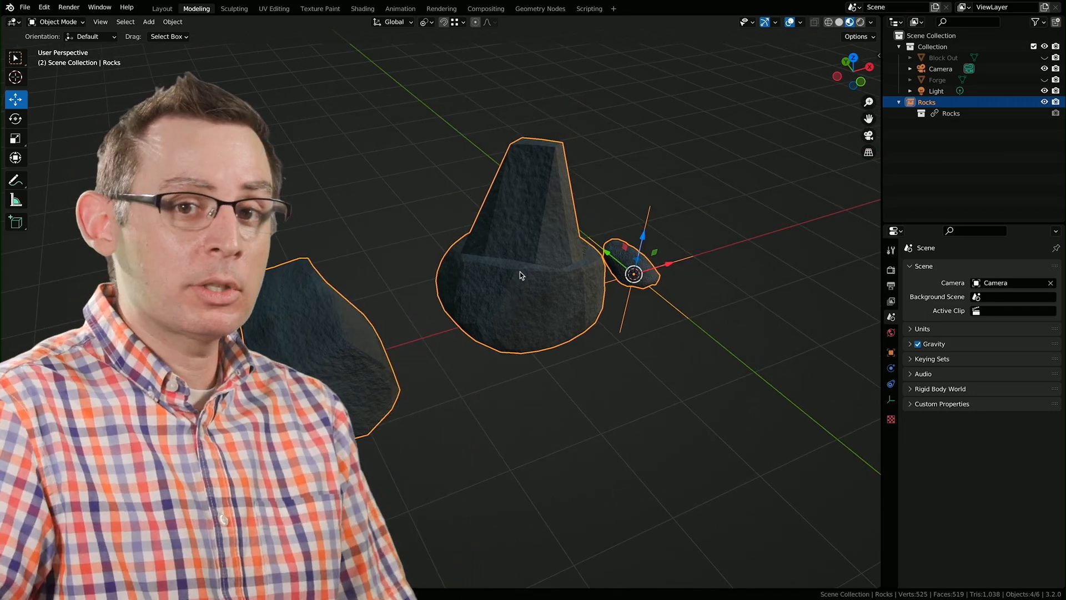
middle_drag(471, 278, 459, 216)
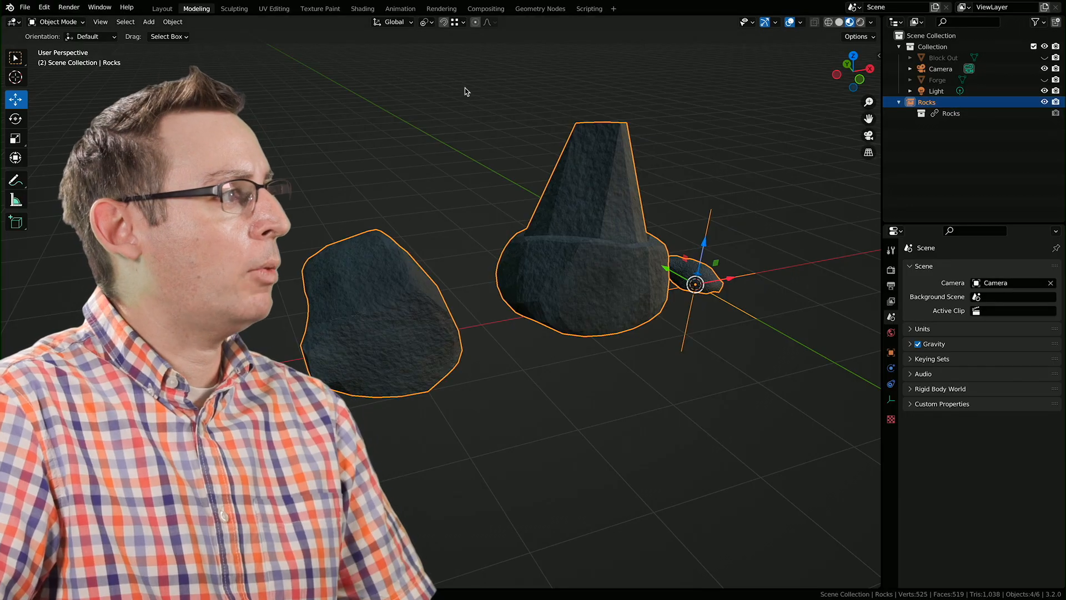
click(185, 23)
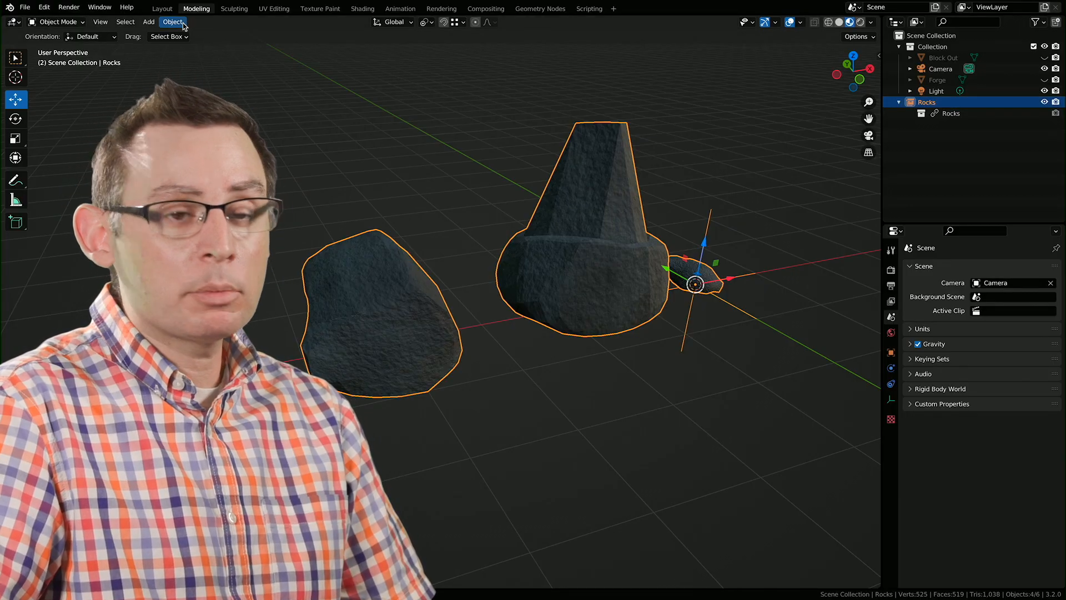
click(173, 22)
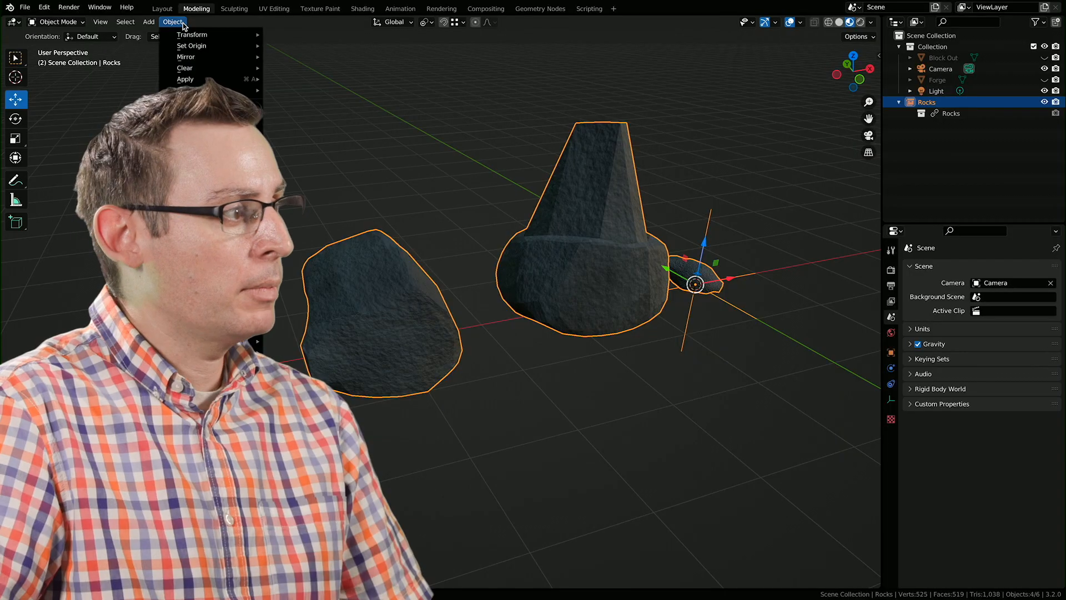
click(640, 137)
click(589, 160)
right_click(589, 158)
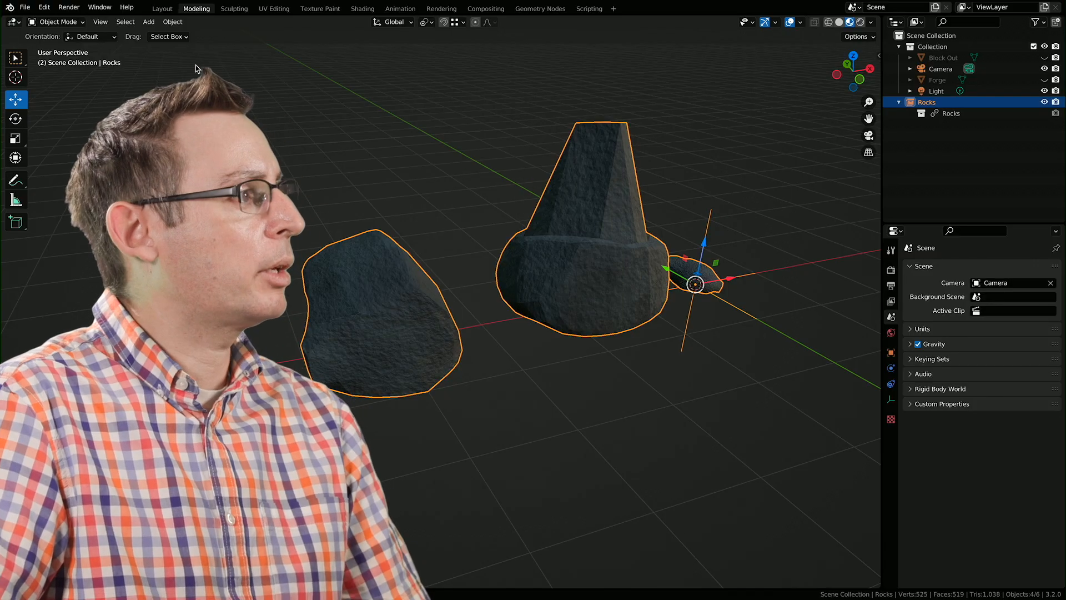
- Make a library override of the linked Rocks instance
click(179, 23)
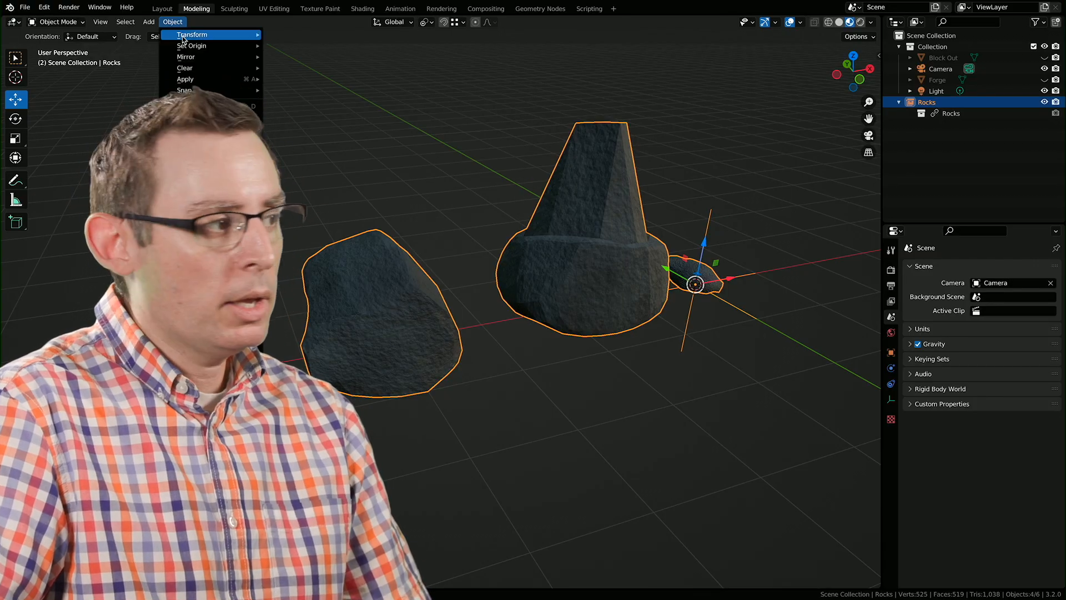
mouse_move(212, 205)
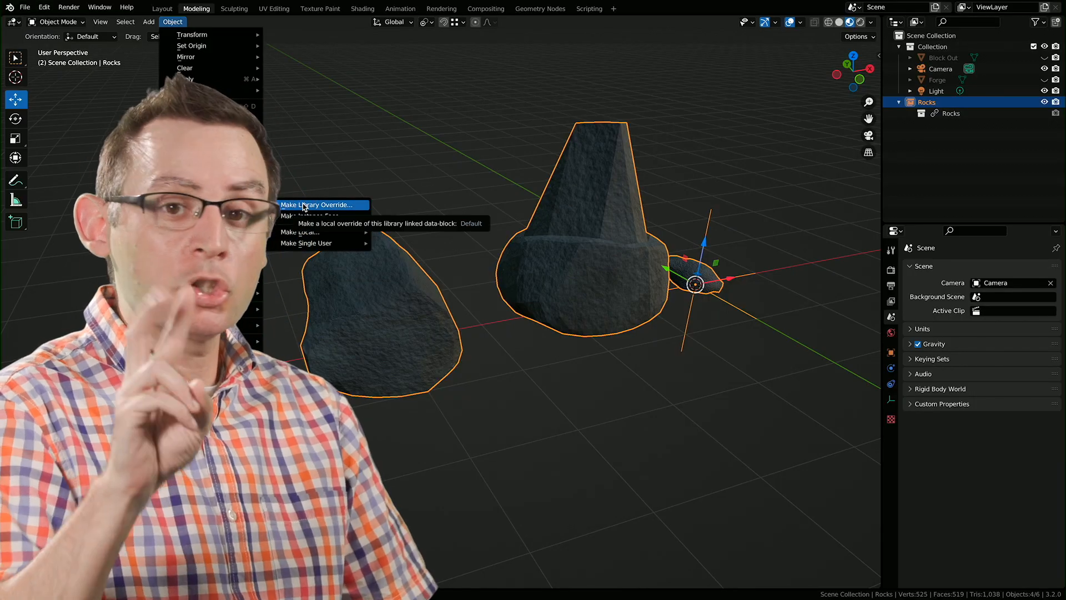
click(338, 206)
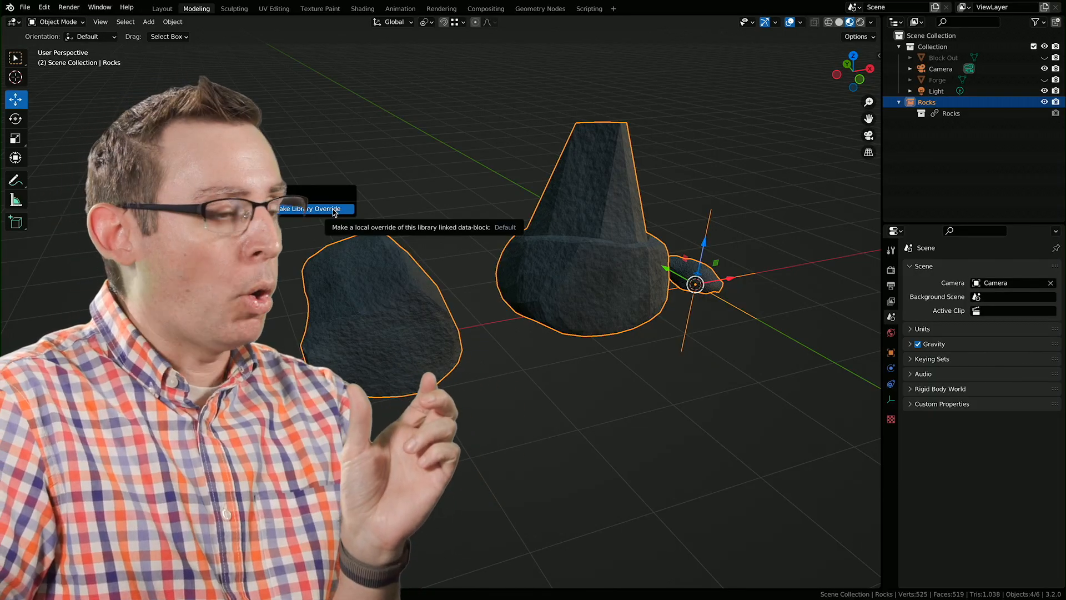
click(334, 210)
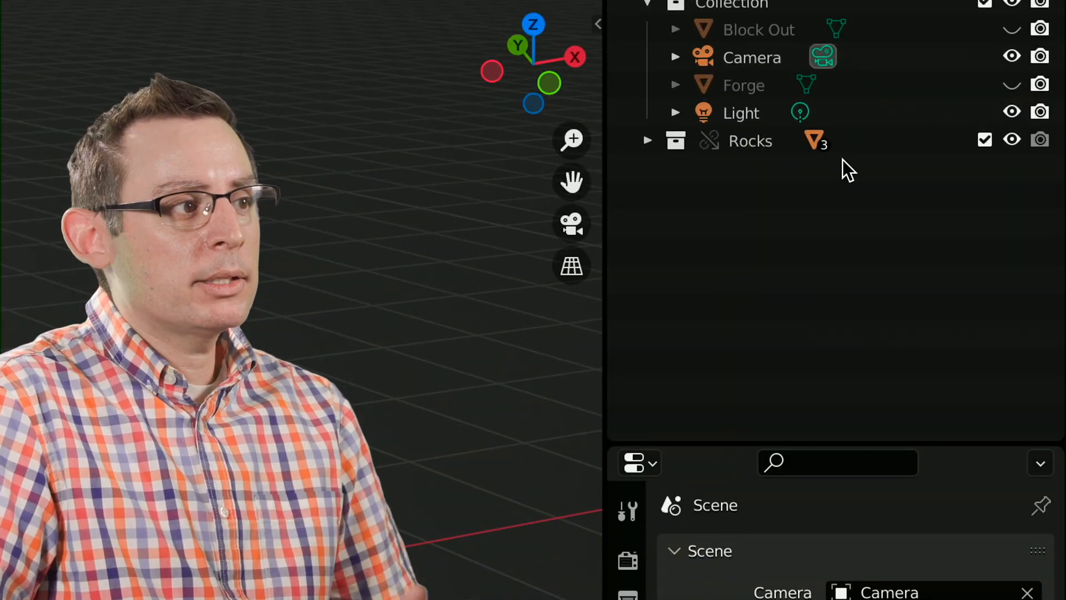
- Expand the overridden Rocks collection, select each rock in turn, and examine Rock 03's mesh and material link status
click(647, 141)
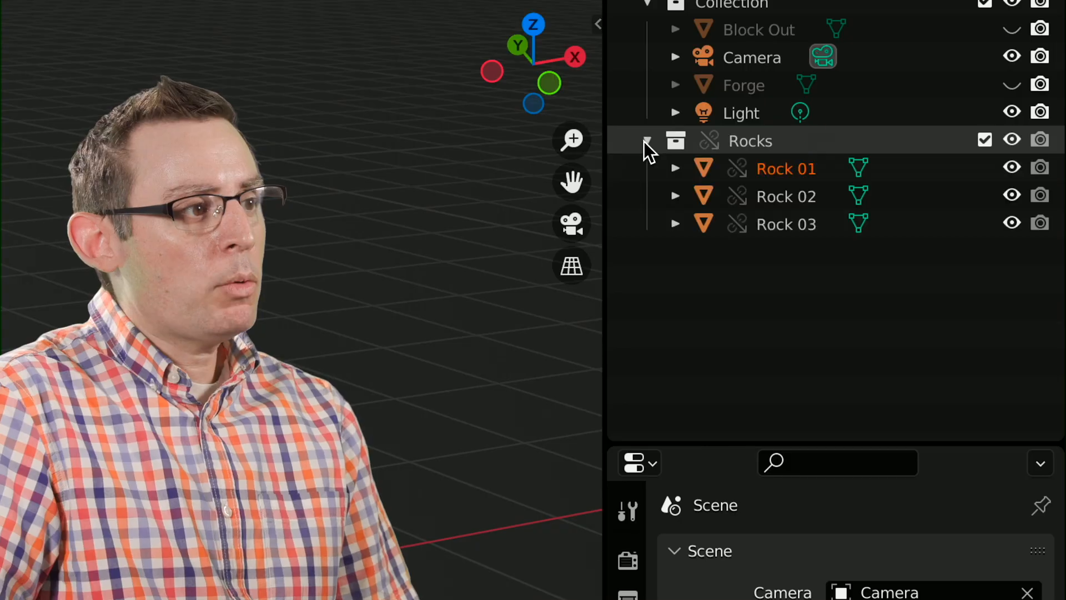
click(814, 178)
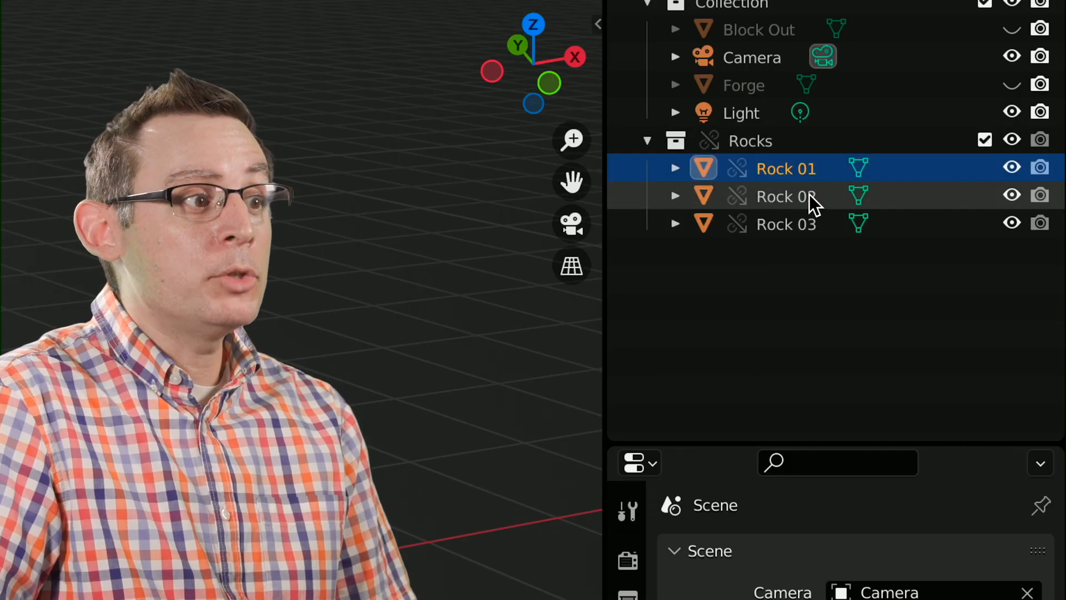
click(810, 197)
click(805, 223)
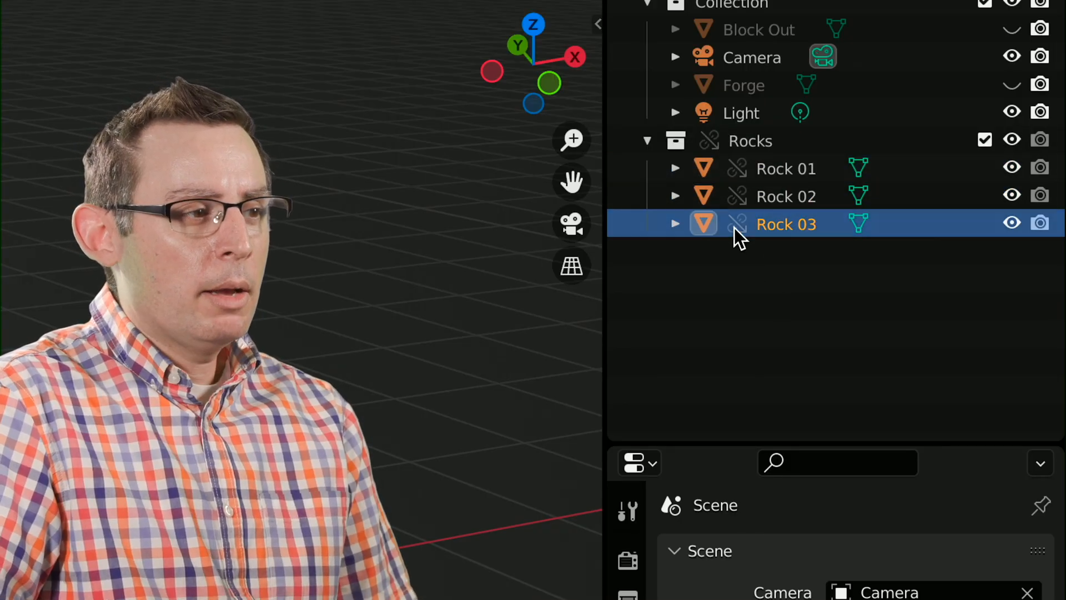
click(676, 223)
click(788, 250)
click(703, 252)
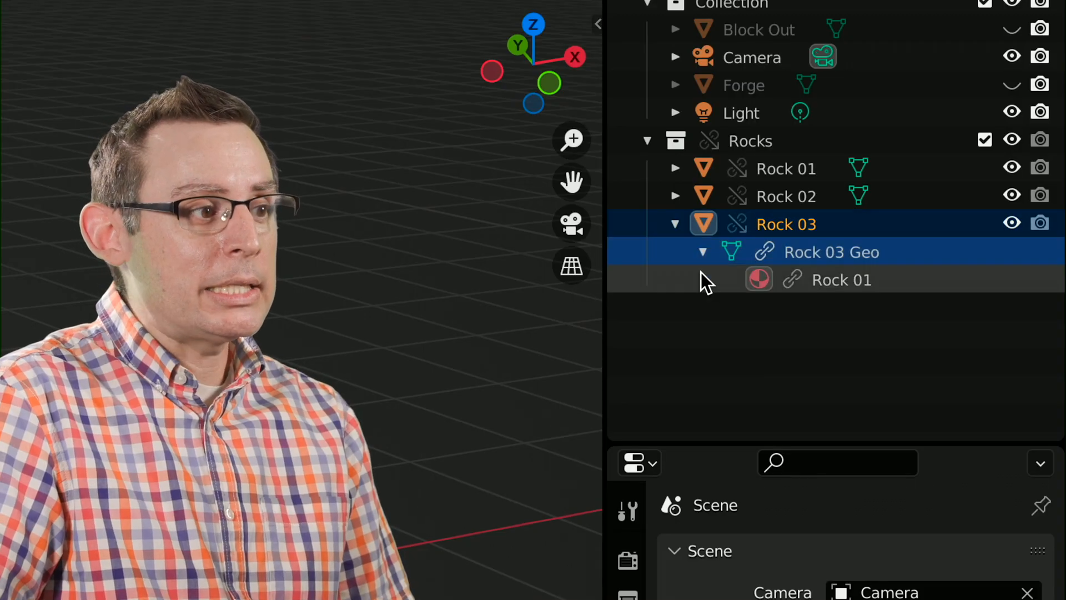
click(703, 252)
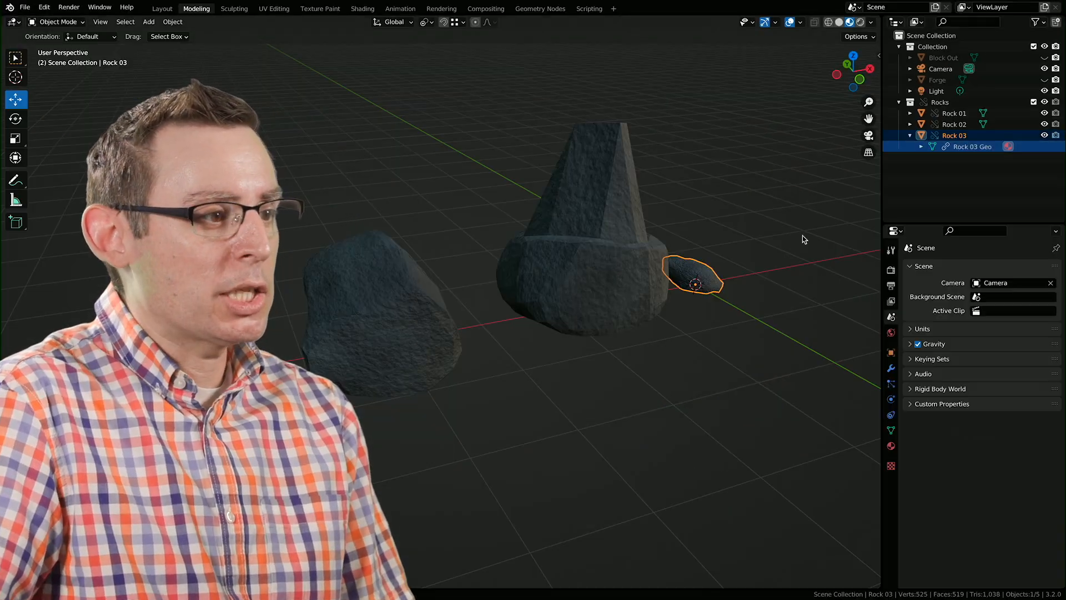
- Select Rock 01 and make all library-linked data-blocks local to the file
middle_drag(666, 240, 593, 289)
click(537, 295)
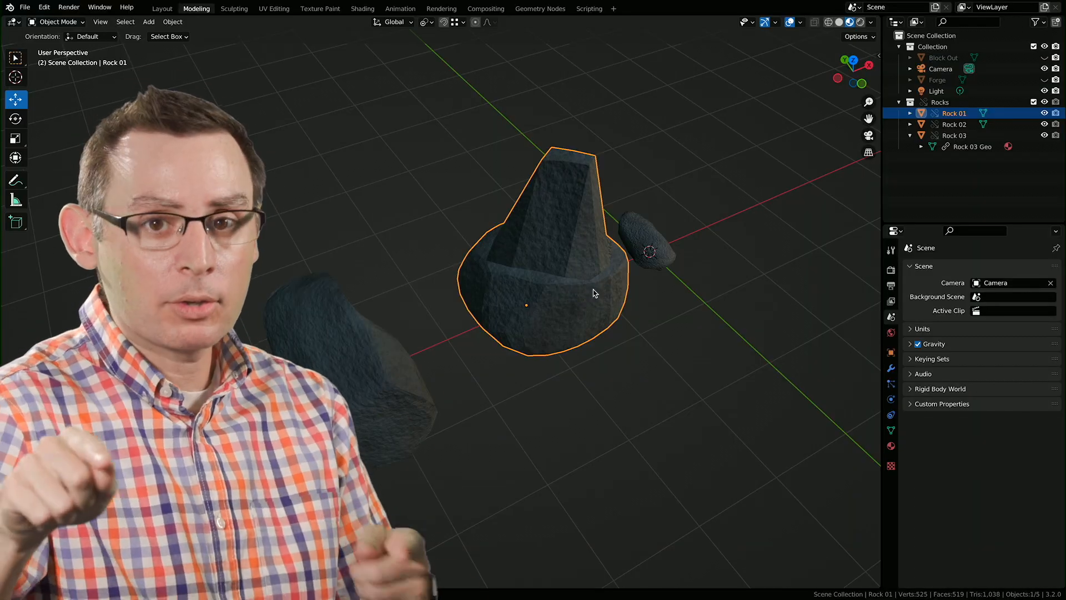
mouse_move(592, 288)
middle_down()
mouse_move(611, 278)
mouse_move(605, 258)
mouse_move(602, 278)
middle_up()
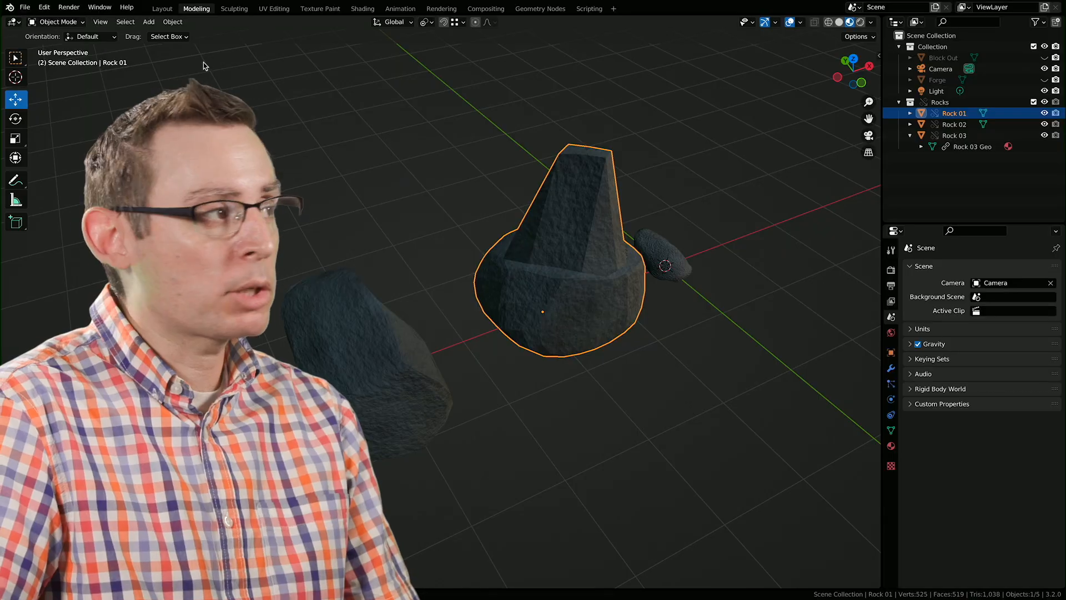
click(176, 23)
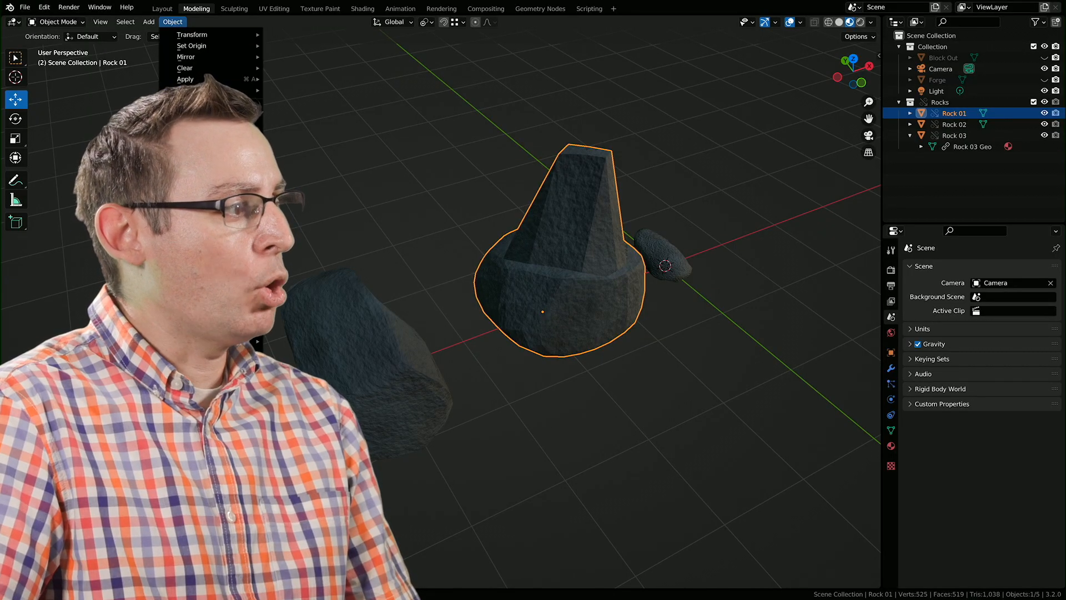
mouse_move(222, 205)
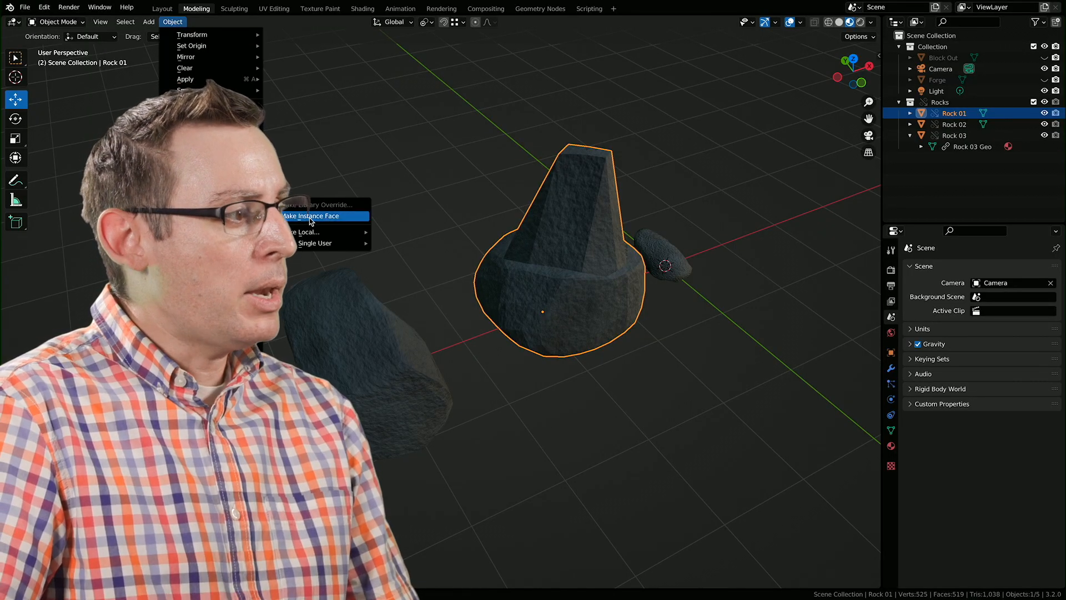
mouse_move(324, 240)
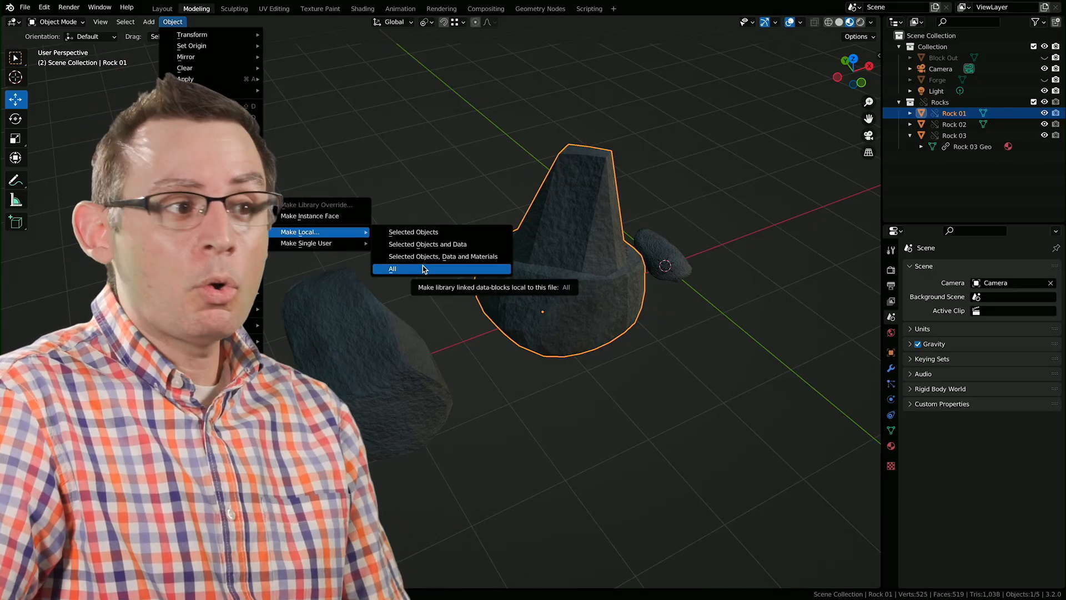
click(424, 270)
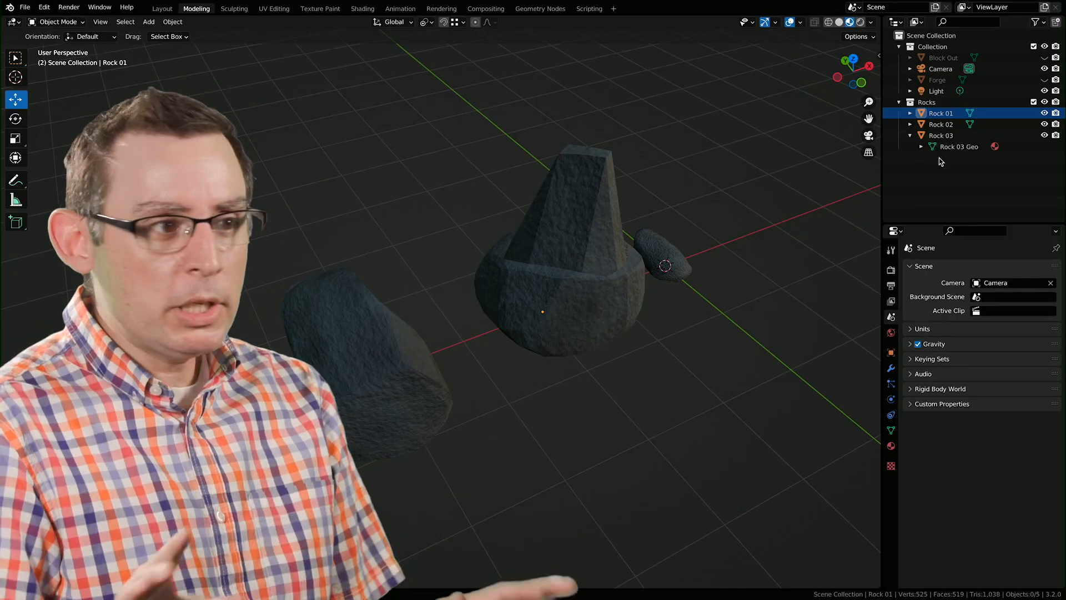
- Push Rock 01's top vertices down into the rock in Edit Mode to form a deep hollow
click(595, 214)
key(Tab)
drag(534, 118, 667, 211)
shift+middle_drag(628, 183, 621, 188)
drag(580, 117, 560, 267)
shift+middle_drag(544, 266, 521, 275)
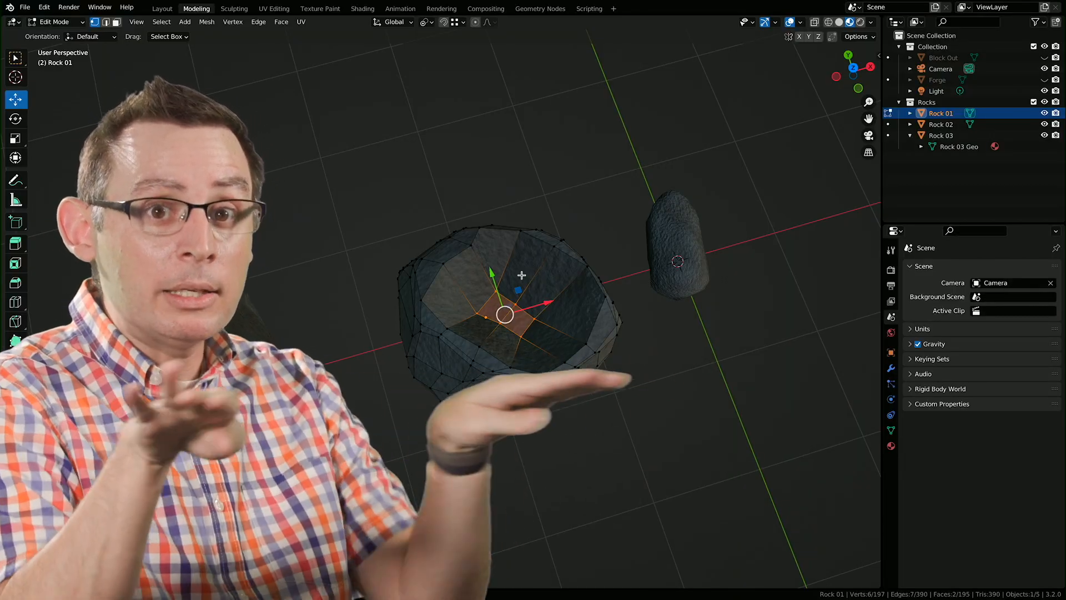
middle_drag(526, 266, 508, 284)
scroll(597, 331, up, 3)
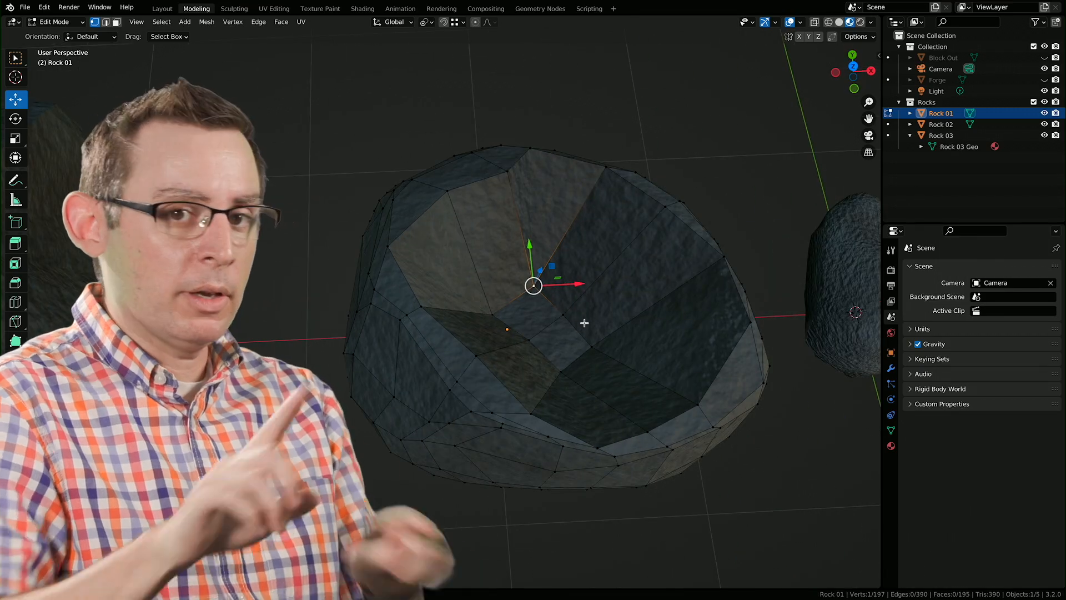
middle_drag(585, 322, 577, 314)
scroll(537, 310, down, 3)
- Save forge_v001.blend and open the recent file rock_01.blend
key(ctrl+s)
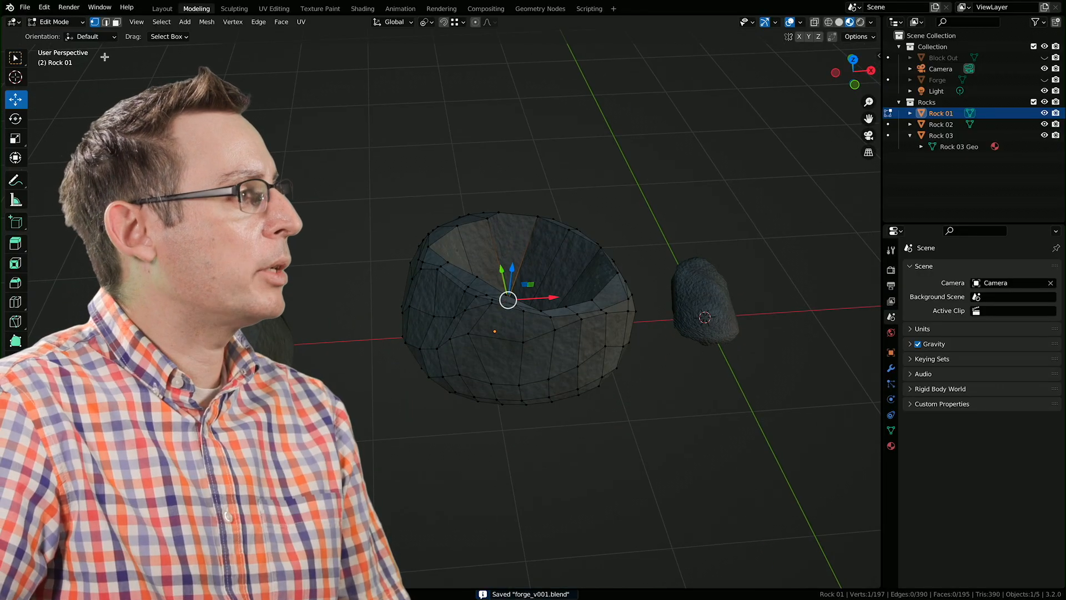
click(25, 7)
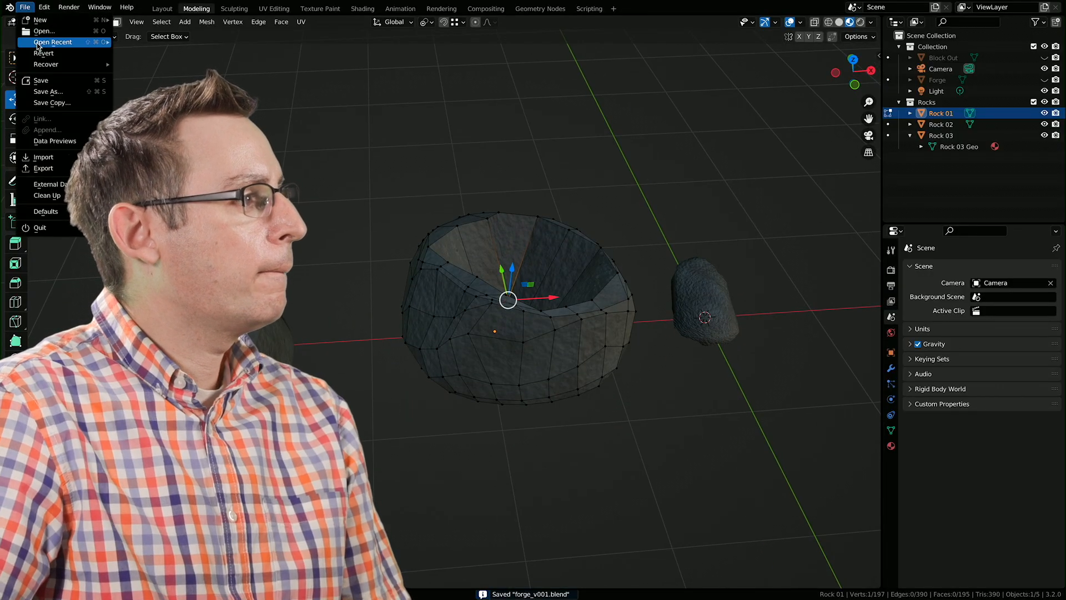
click(155, 53)
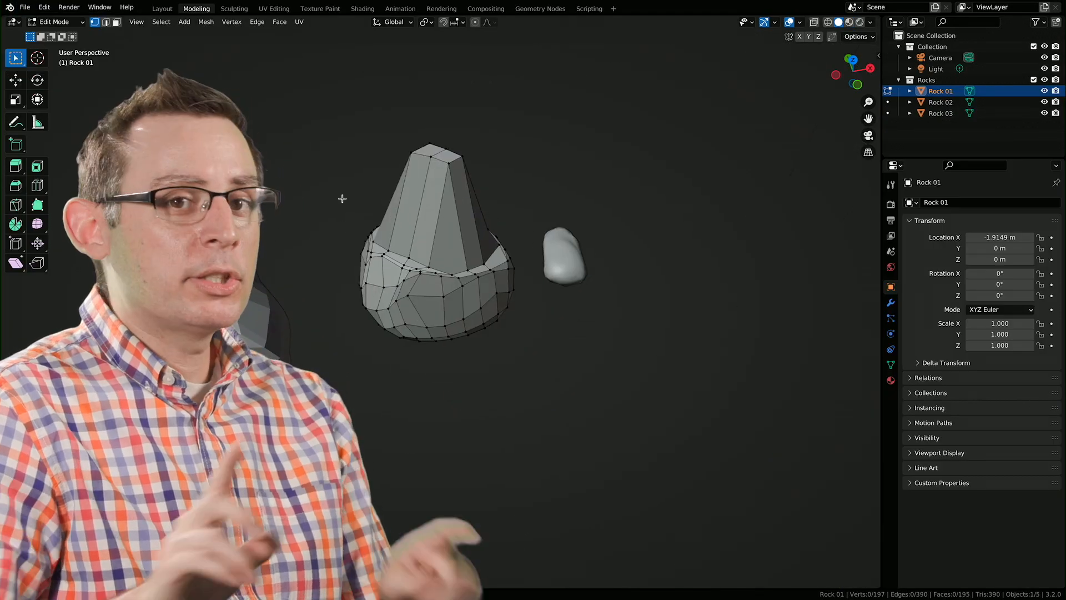